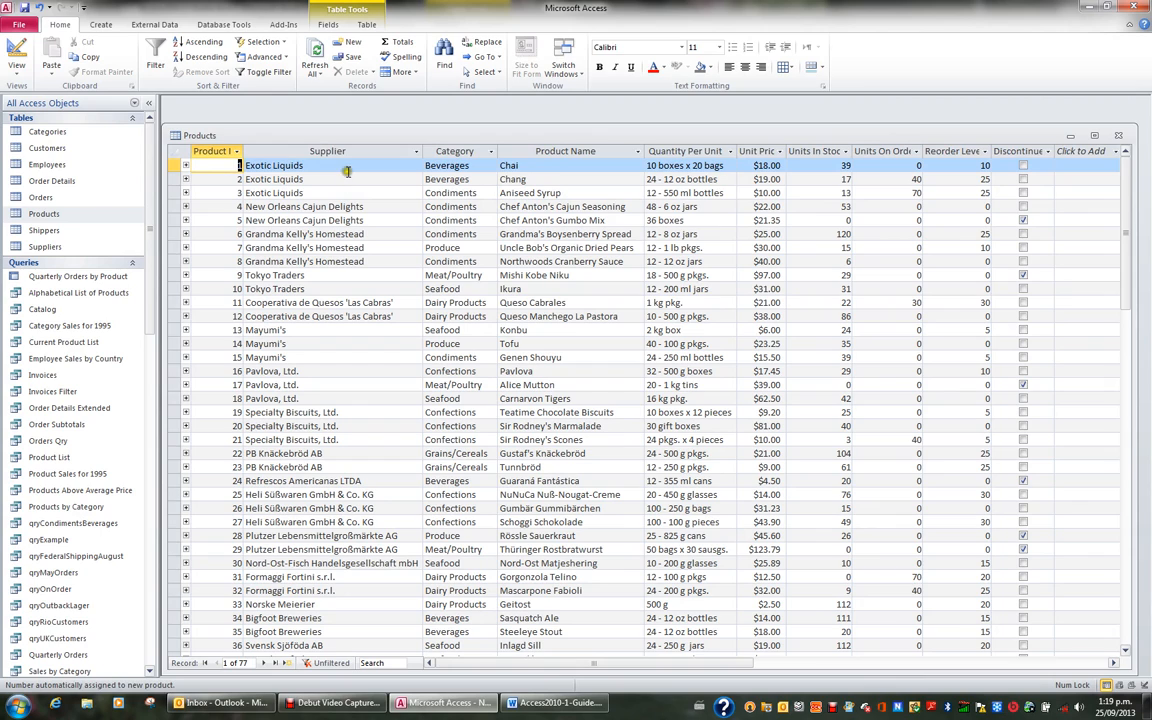
Step: Filter the Products table by selection to records whose Supplier equals "Exotic Liquids", and turn the filter off again
click(348, 167)
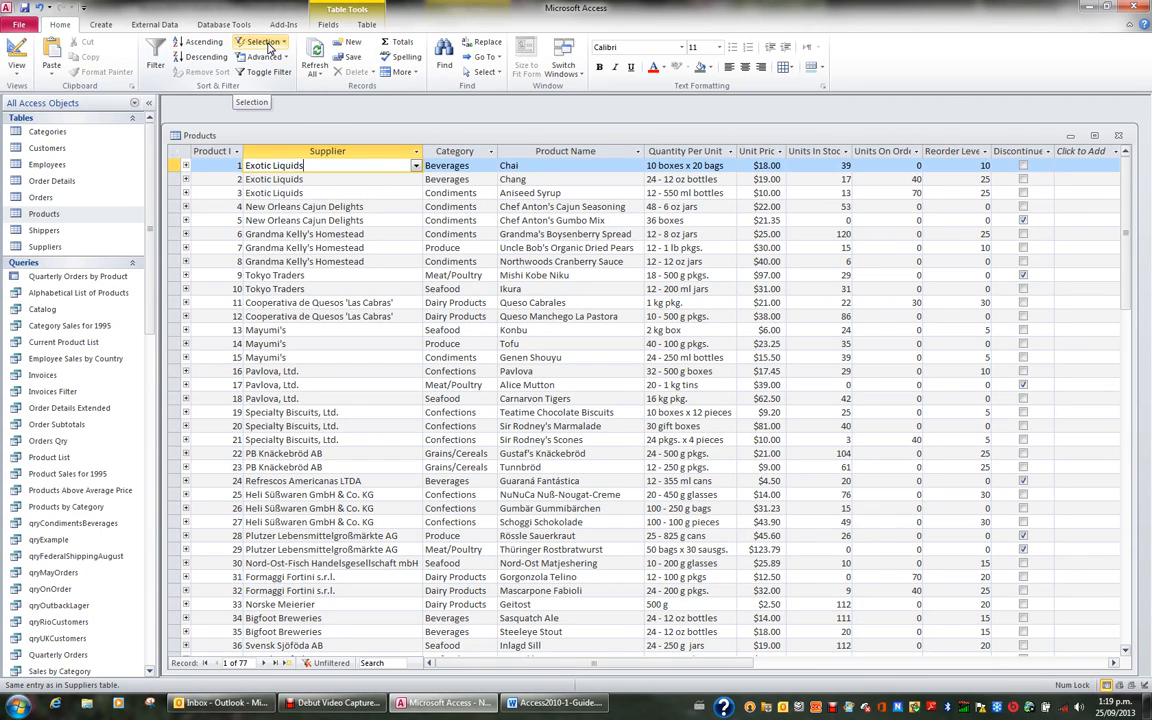
click(268, 44)
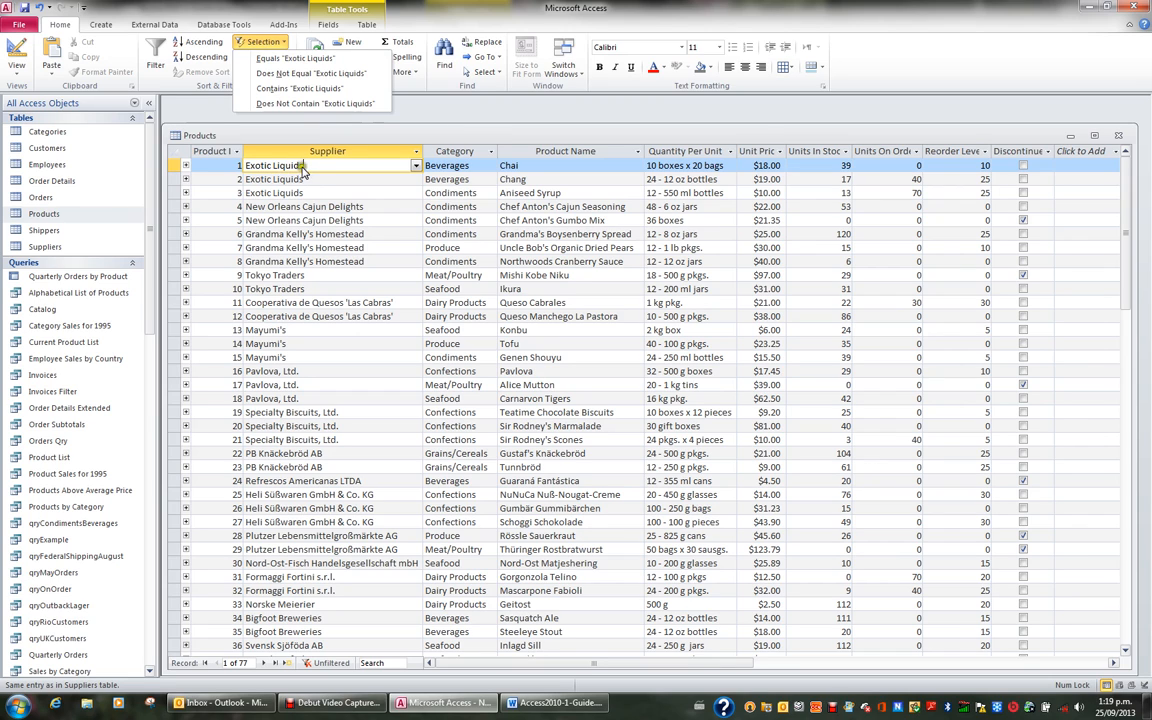
click(314, 60)
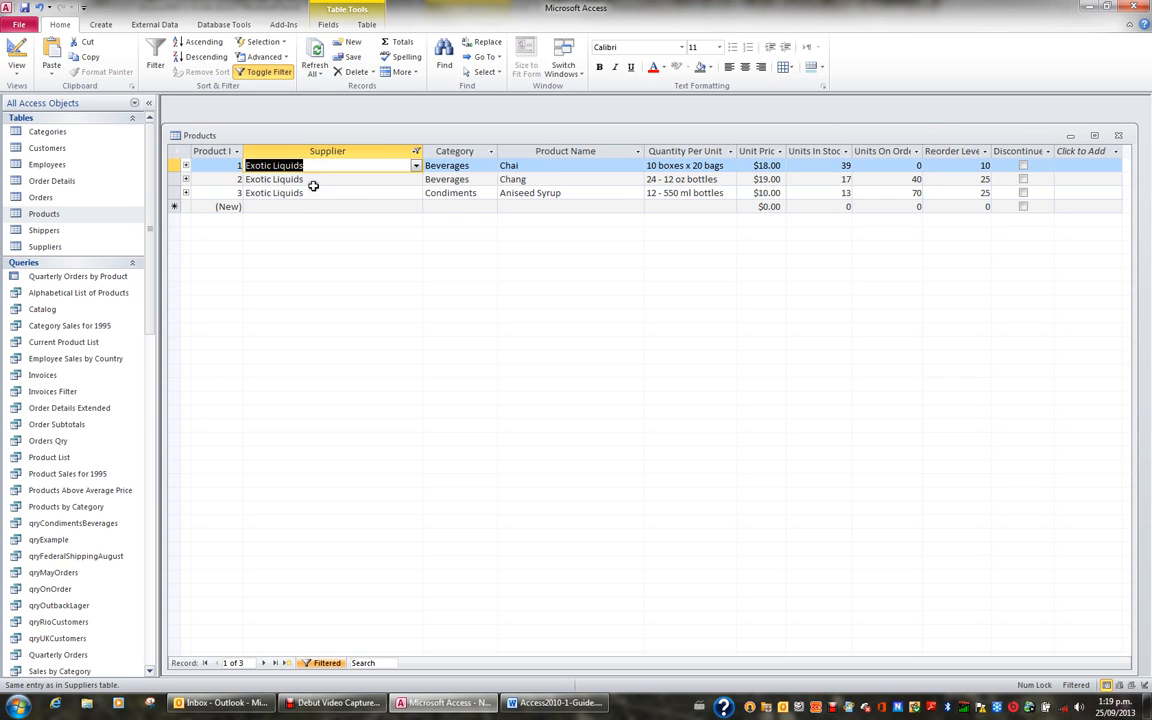
click(276, 80)
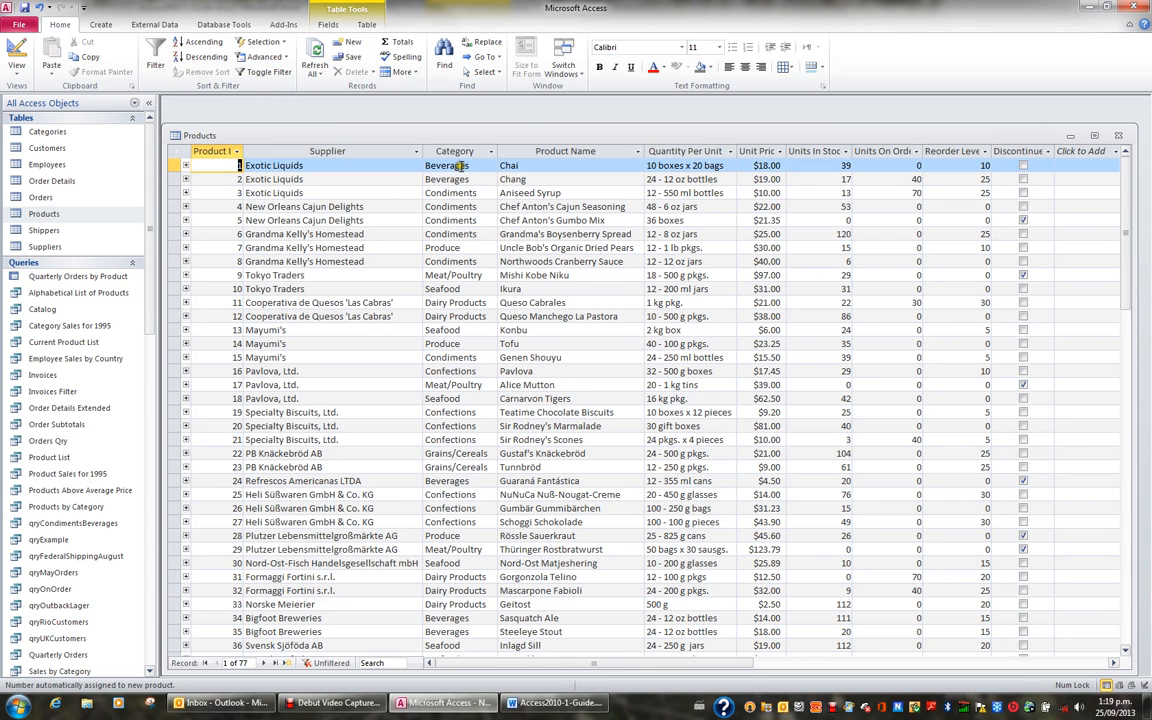
Step: Filter the products by selection to those whose Category does not equal "Beverages", and remove the filter again
click(463, 165)
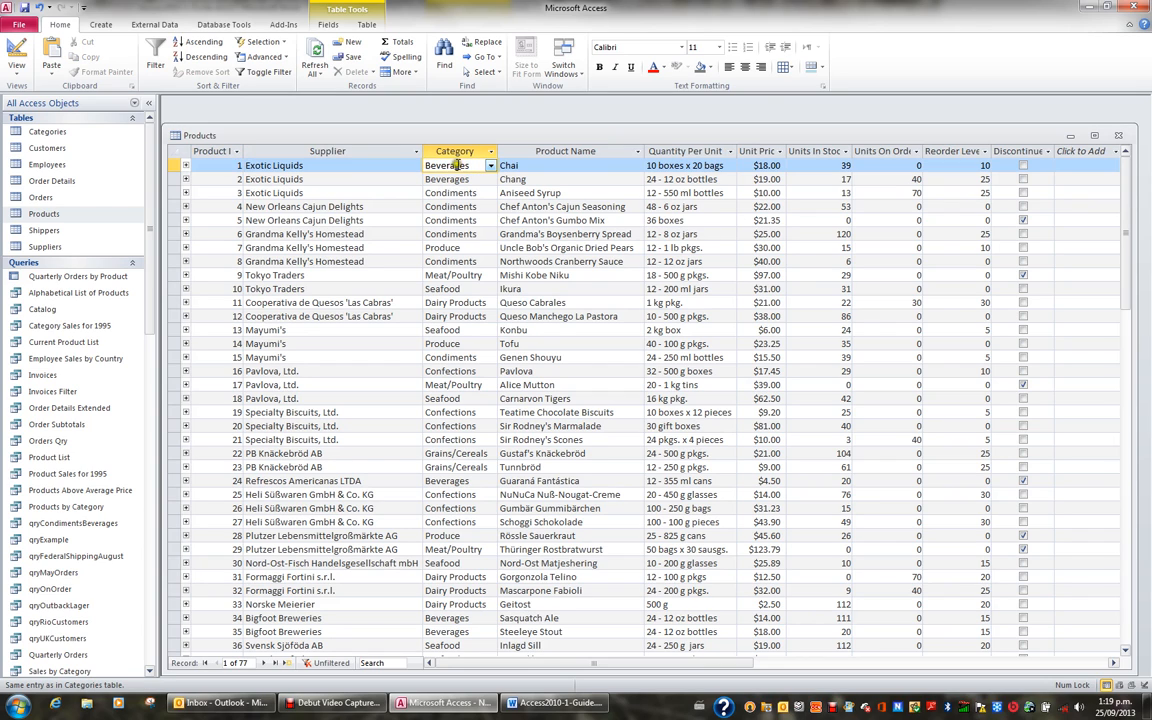
click(263, 42)
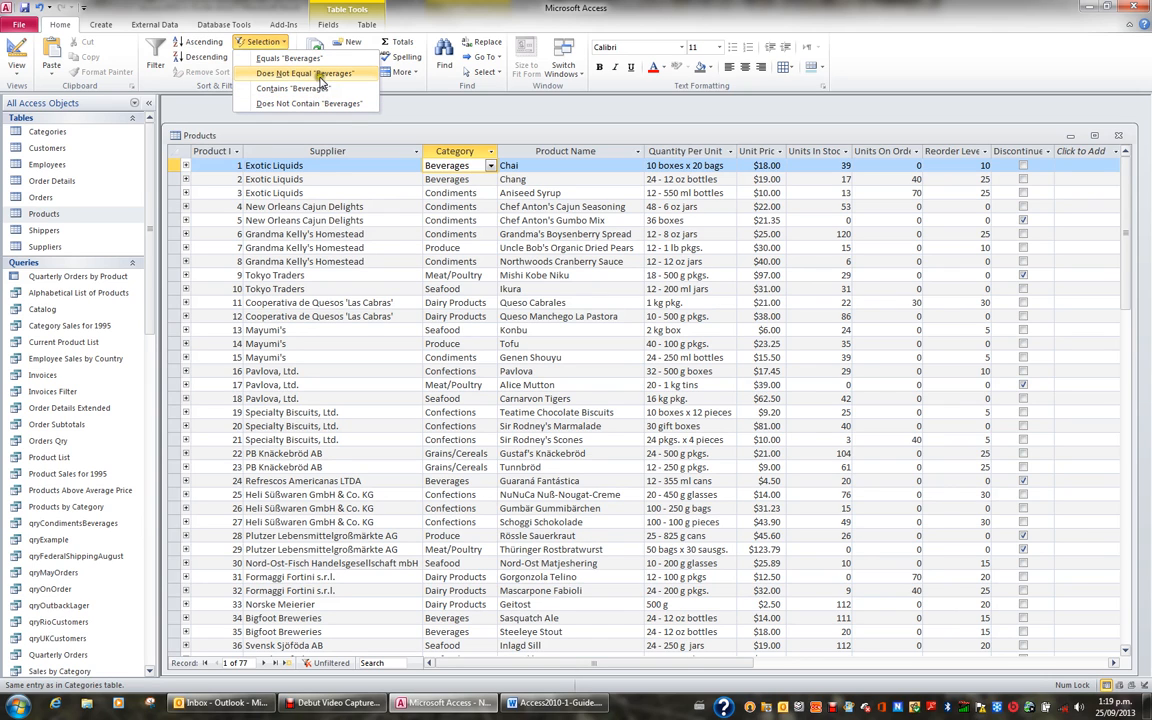
click(305, 73)
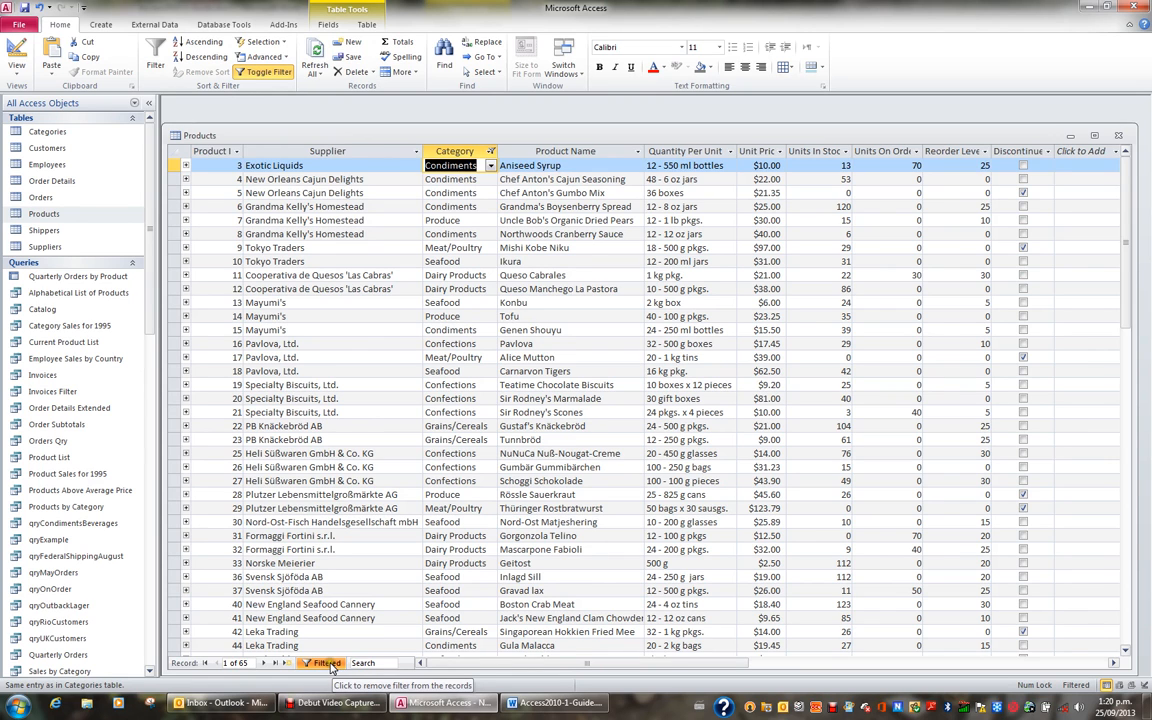
click(327, 663)
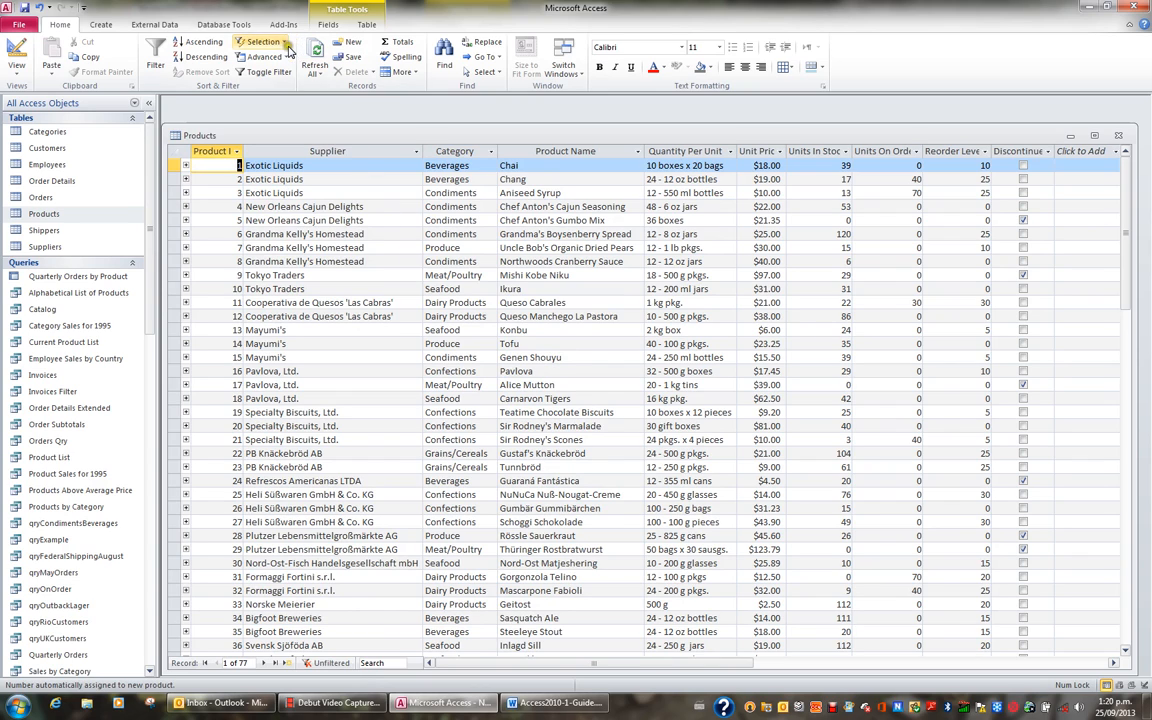
Step: Filter the Supplier column to Aux joyeux ecclésiastiques, Bigfoot Breweries and Cooperativa de Quesos 'Las Cabras', and turn the filter off again
click(283, 44)
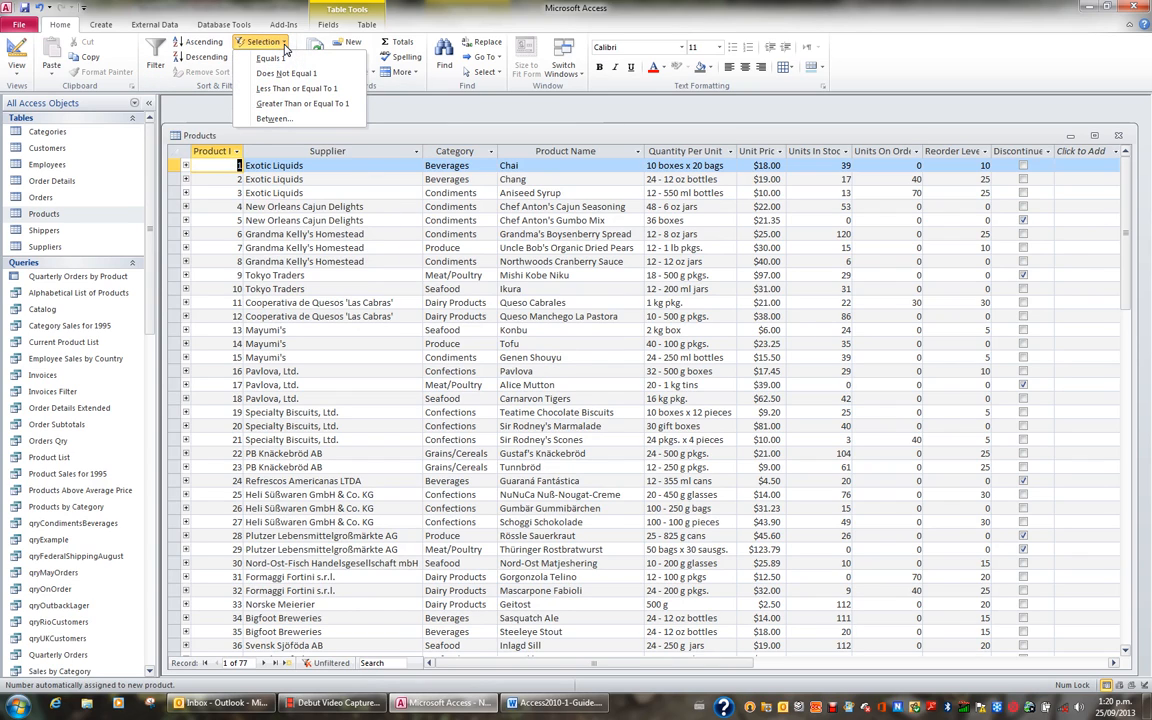
click(284, 45)
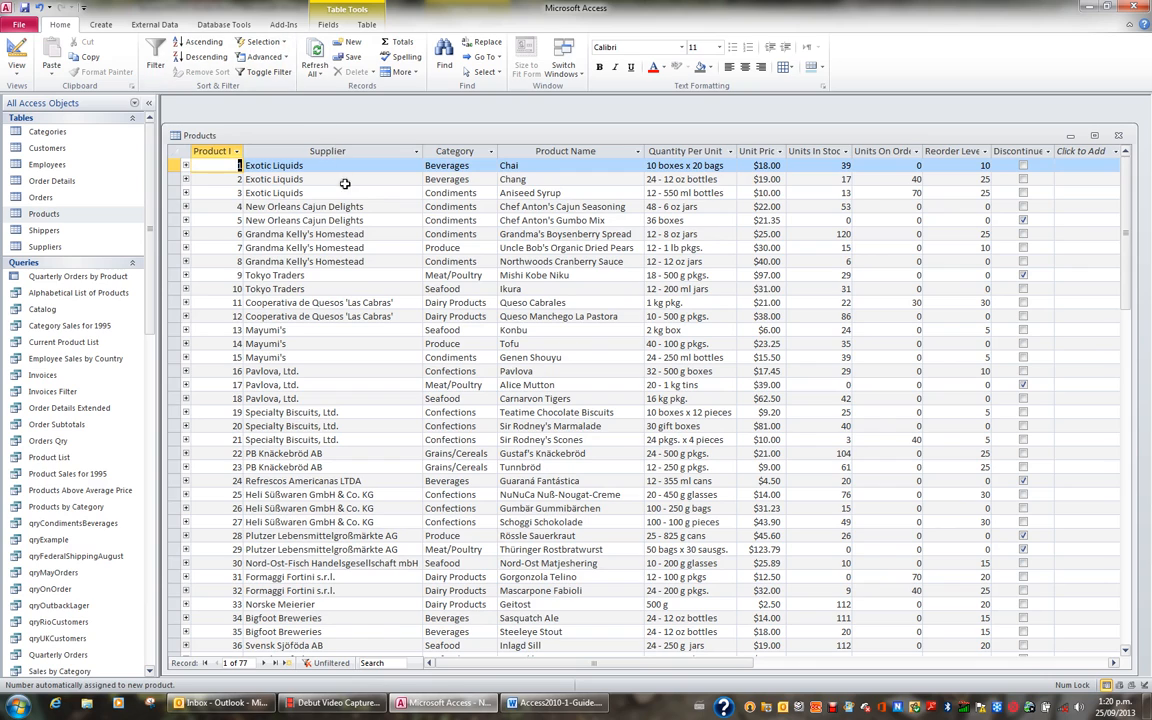
click(346, 174)
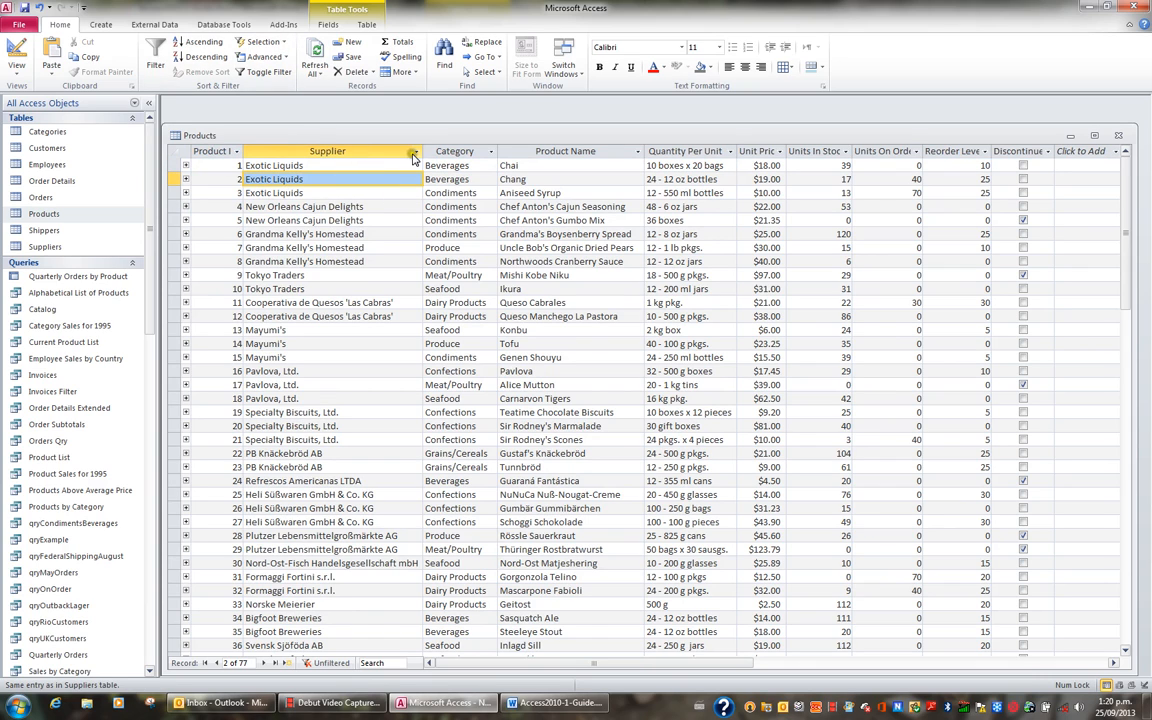
click(416, 151)
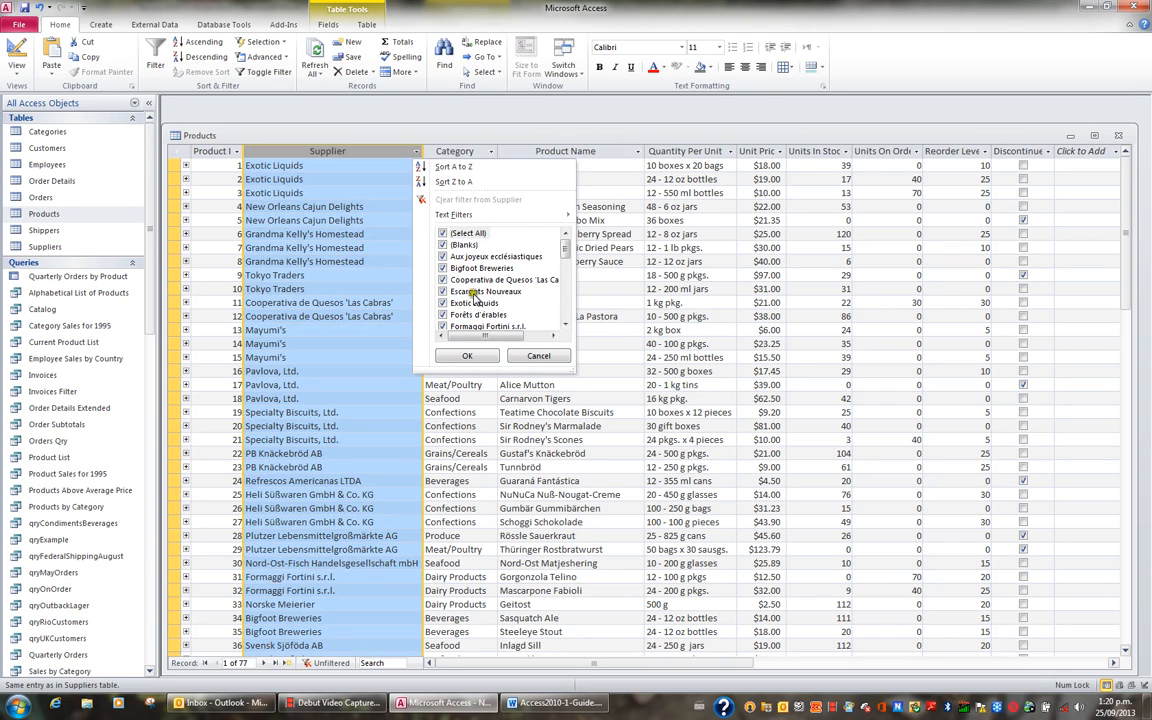
click(444, 233)
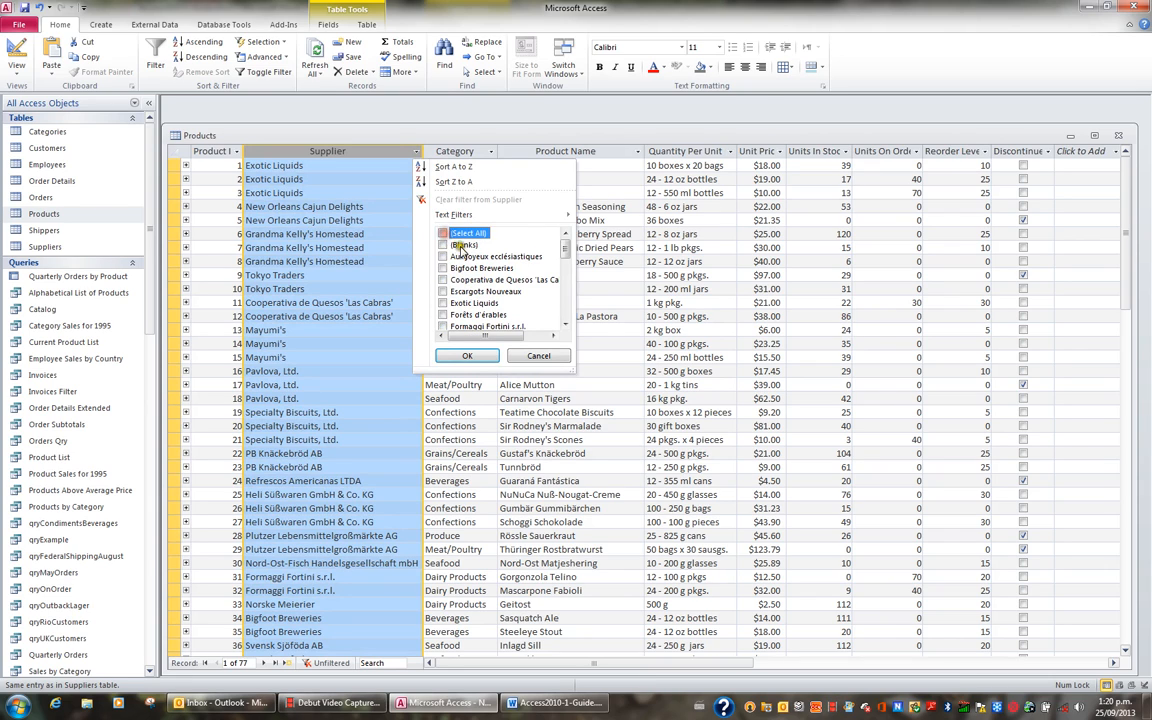
click(443, 268)
click(443, 280)
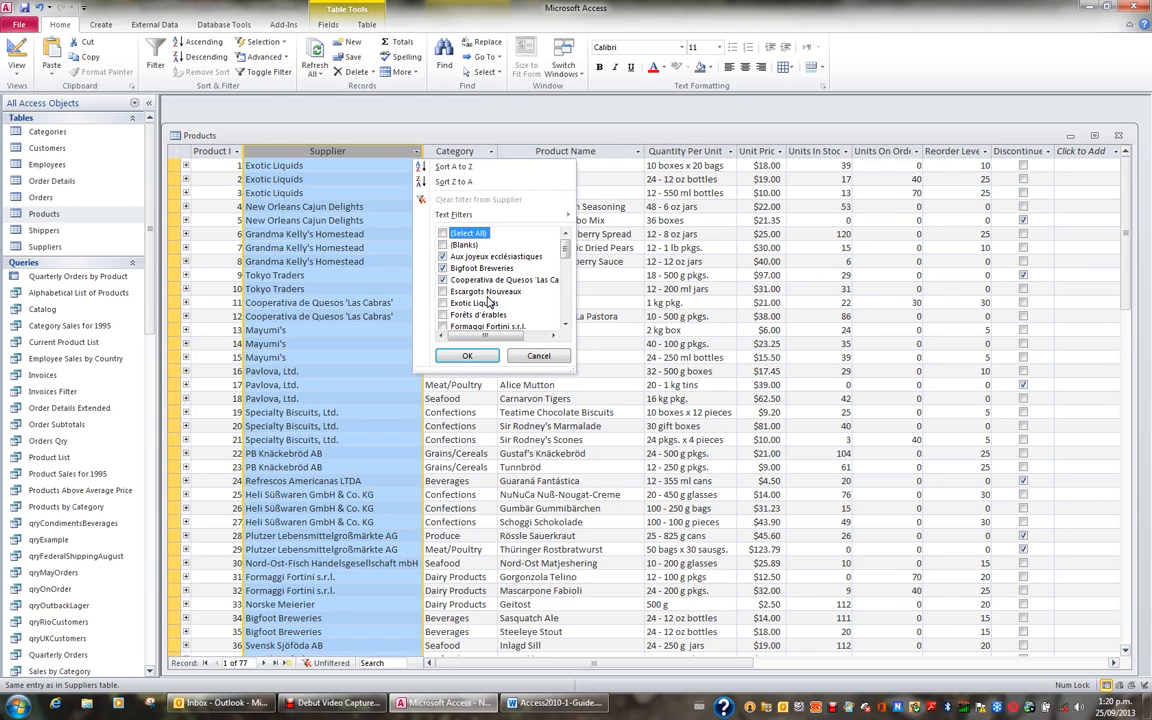
click(467, 356)
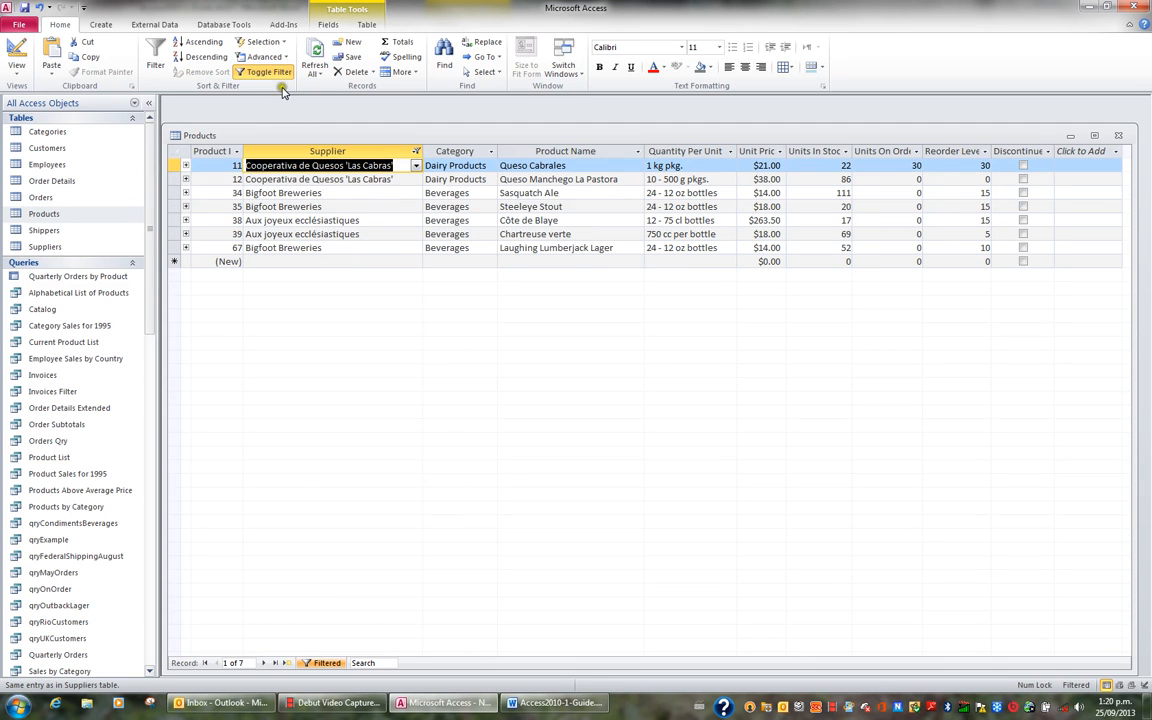
click(281, 75)
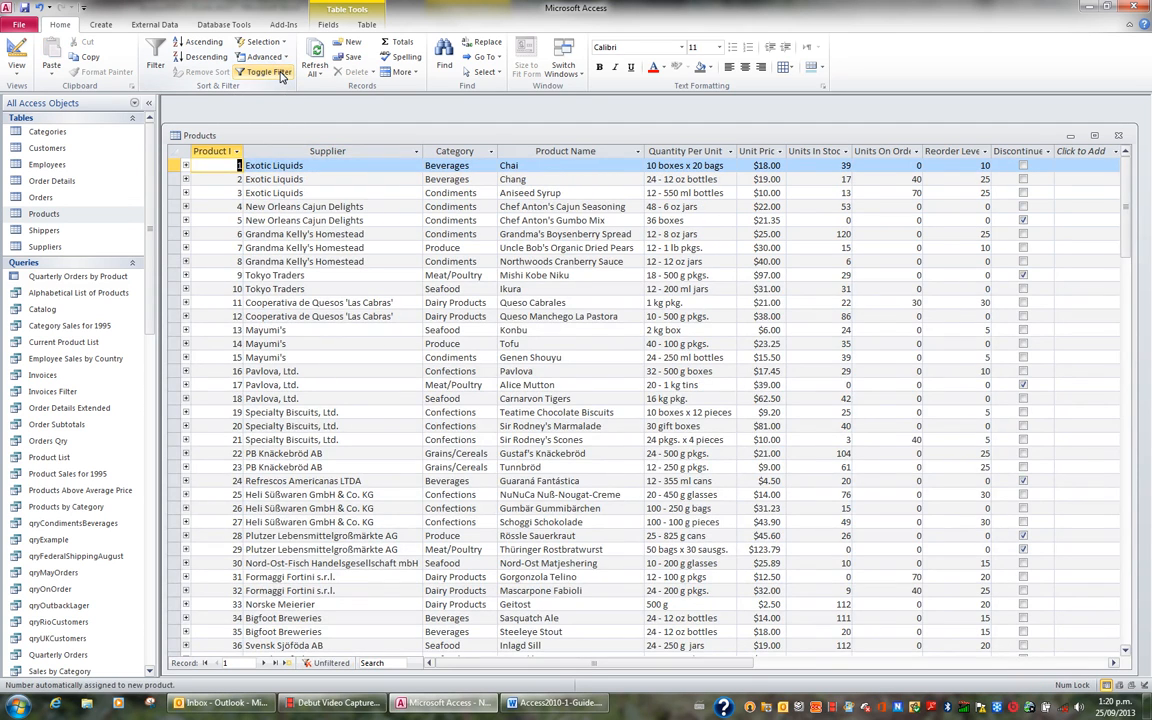
Step: Filter the Category column to only Beverages, Condiments, Confections, Dairy Products and Grains/Cereals
click(491, 151)
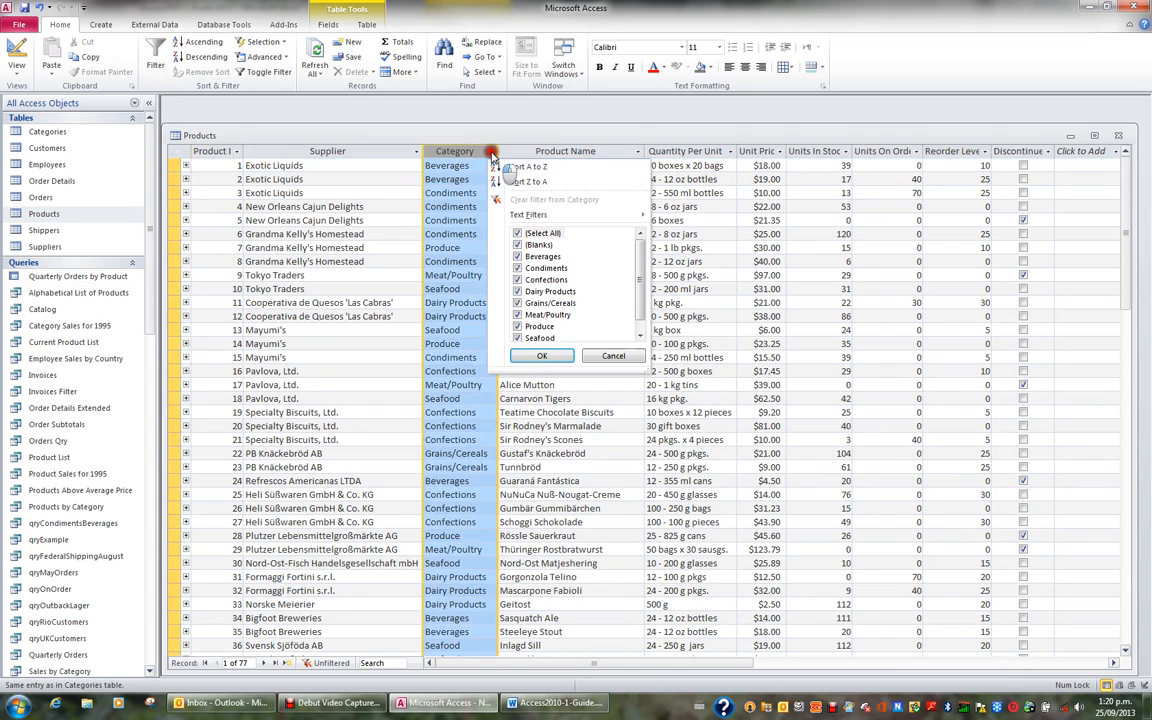
click(517, 233)
click(517, 256)
click(517, 268)
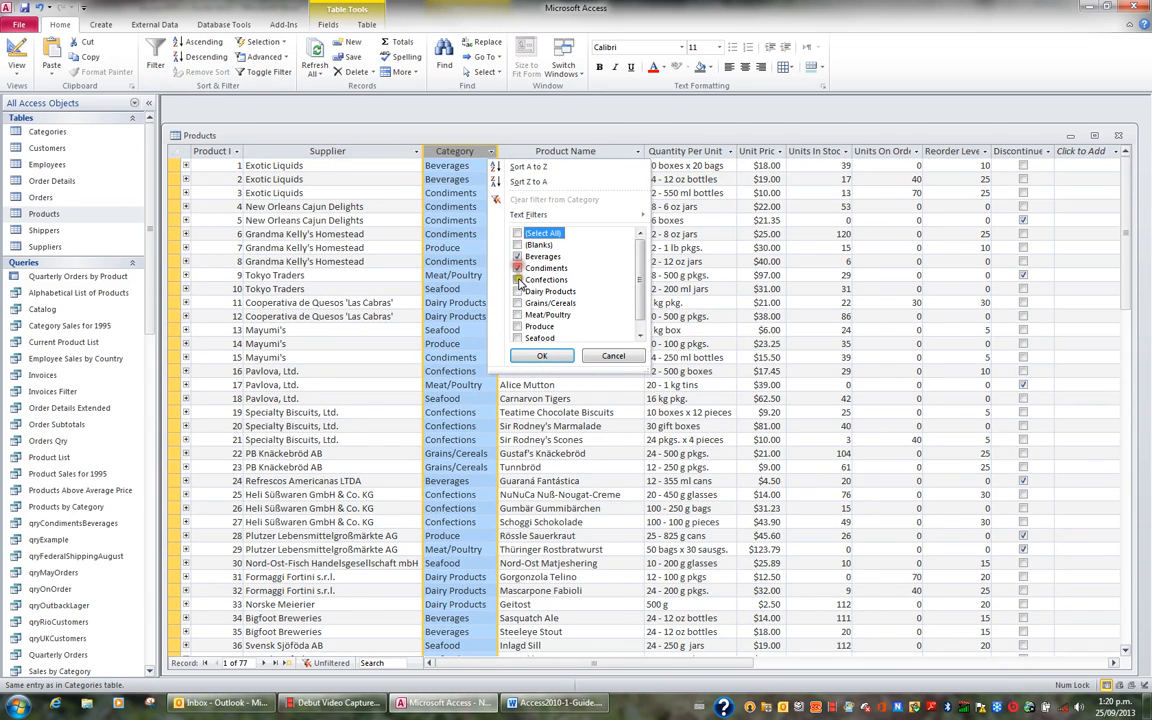
click(517, 280)
click(517, 291)
click(517, 303)
click(541, 357)
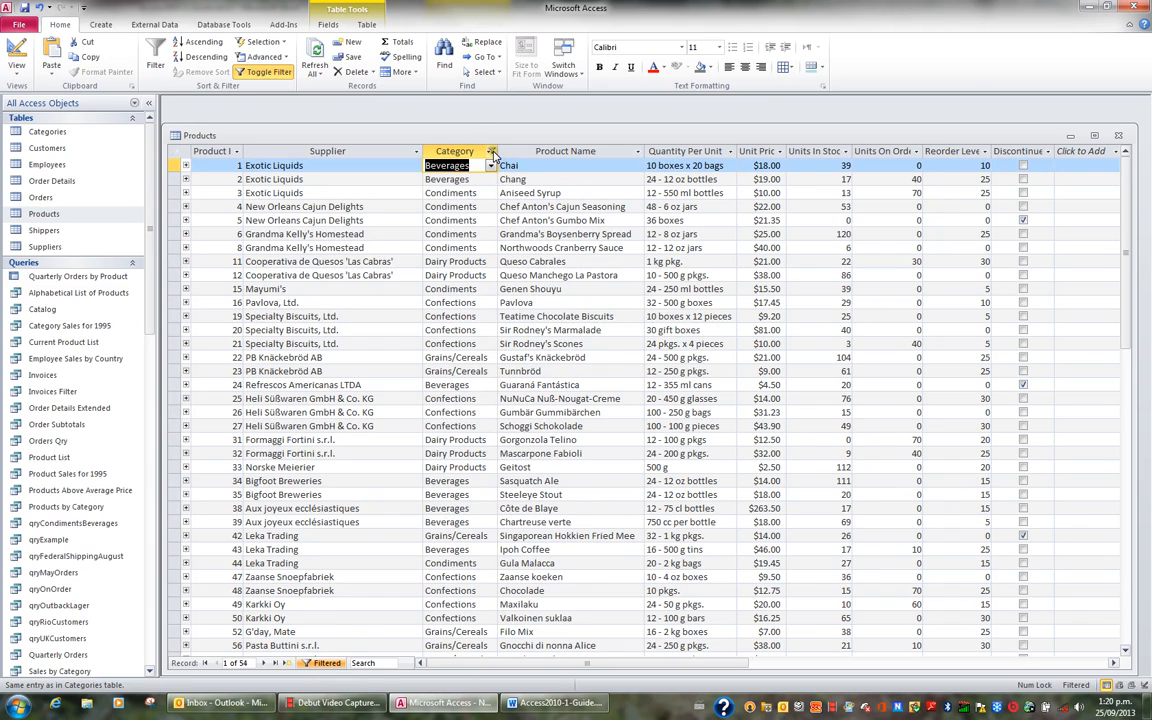
mouse_move(492, 155)
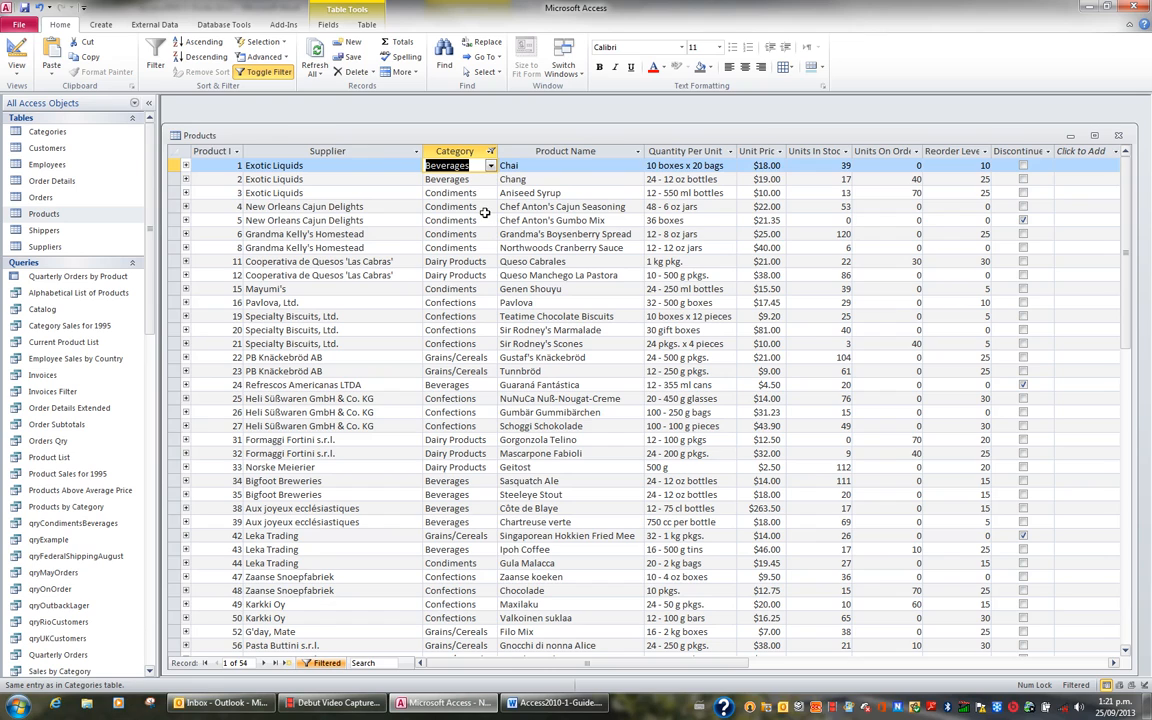
Step: Also filter Supplier to Aux joyeux ecclésiastiques, Bigfoot Breweries, Cooperativa de Quesos 'Las Cabras', Exotic Liquids and Forêts d'érables, and turn off the combined filter
click(416, 152)
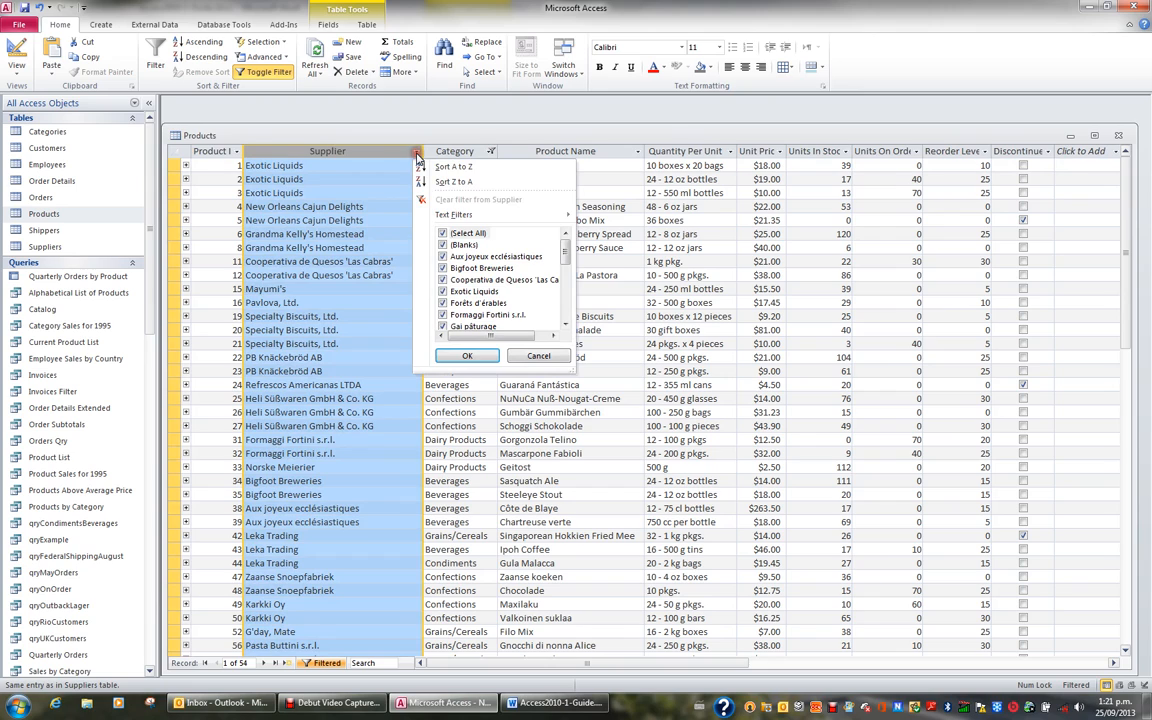
click(443, 233)
click(443, 257)
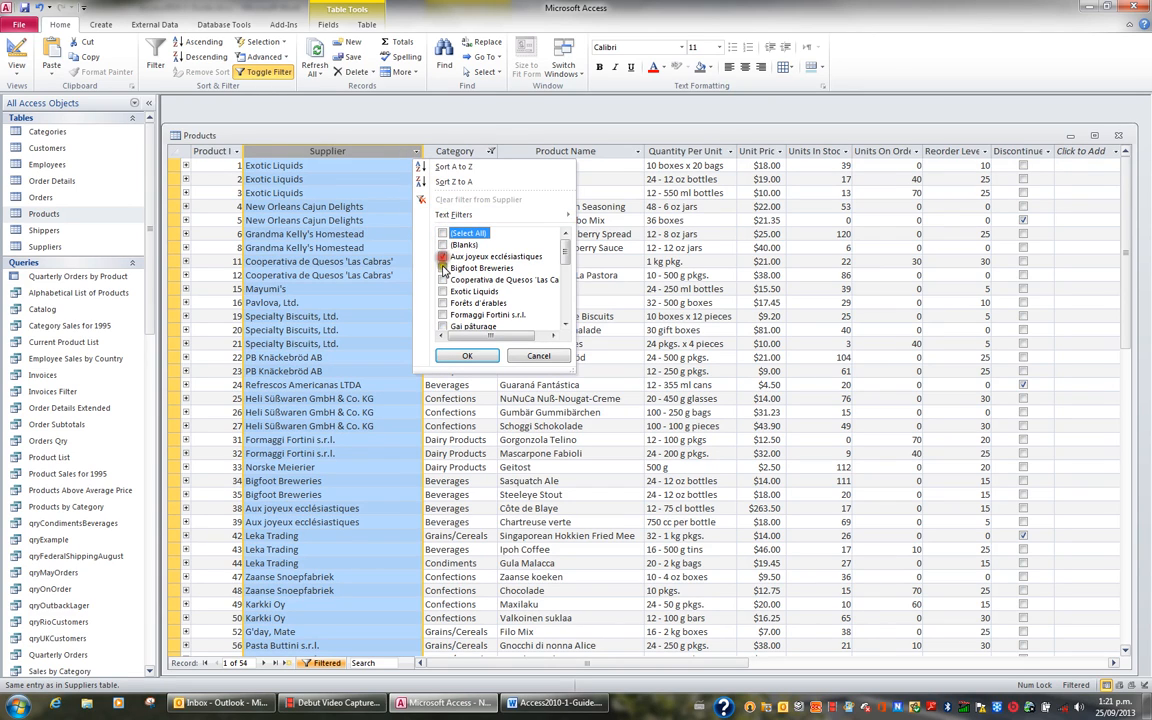
click(443, 268)
click(443, 280)
click(443, 291)
click(443, 303)
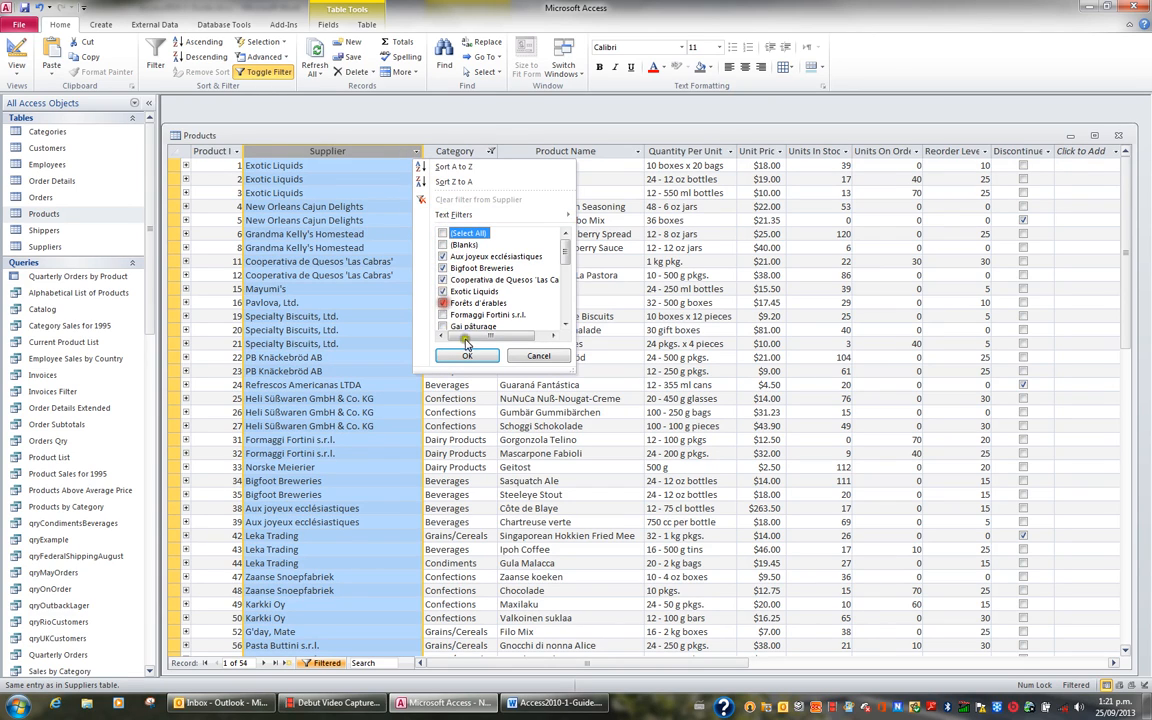
click(467, 356)
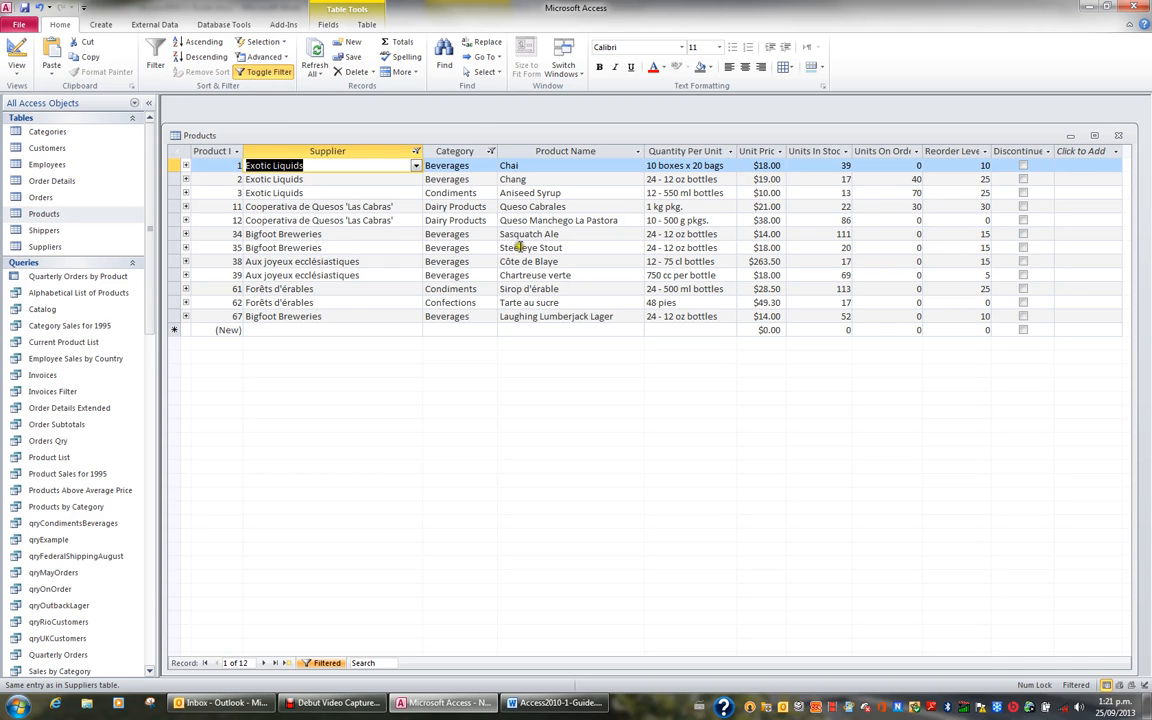
click(285, 73)
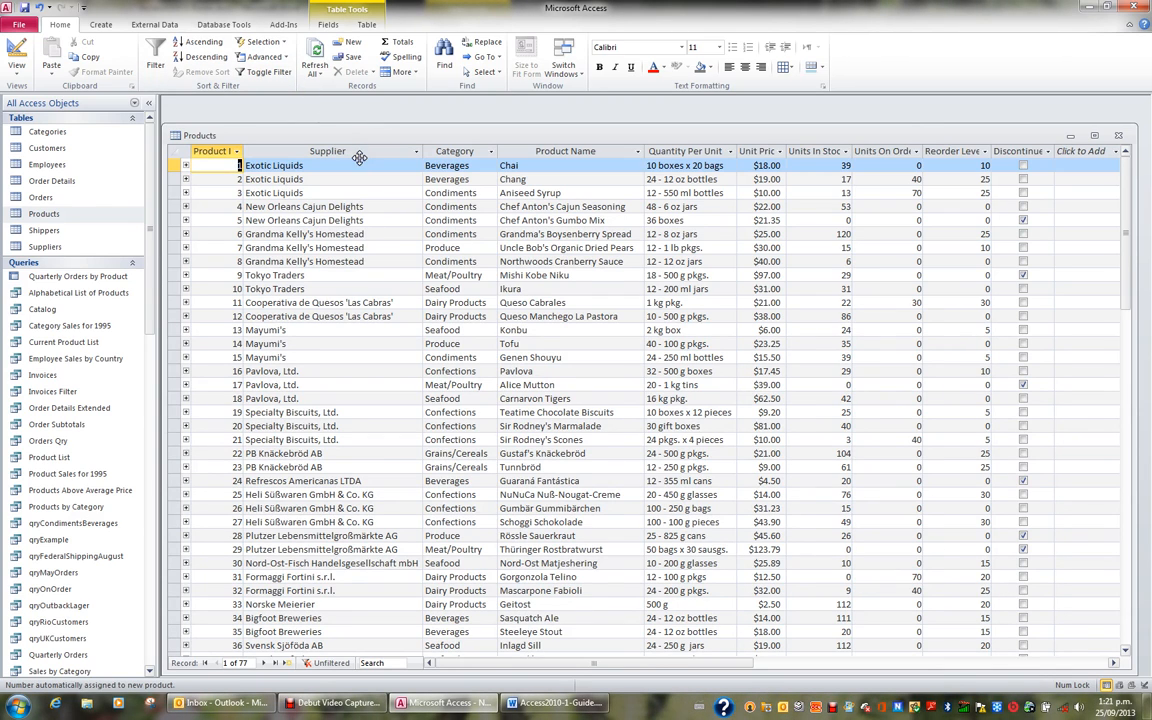
Step: Apply a text filter for suppliers whose name begins with "p", and turn the filter off again
click(417, 152)
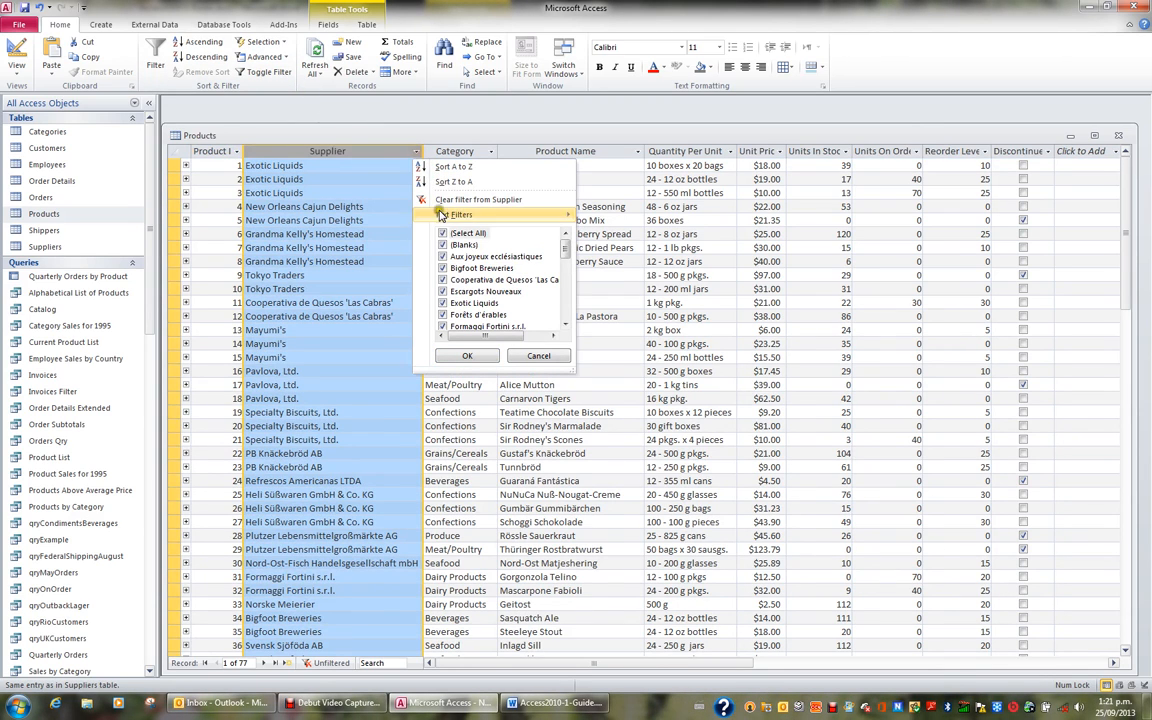
mouse_move(460, 216)
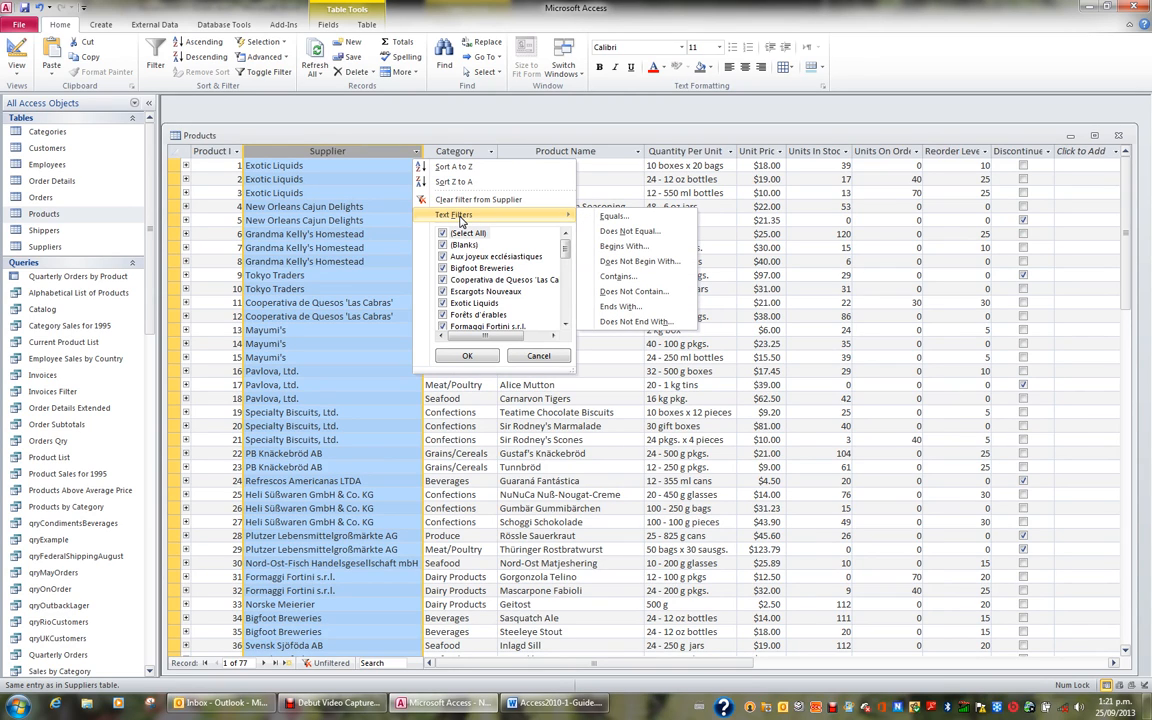
click(624, 248)
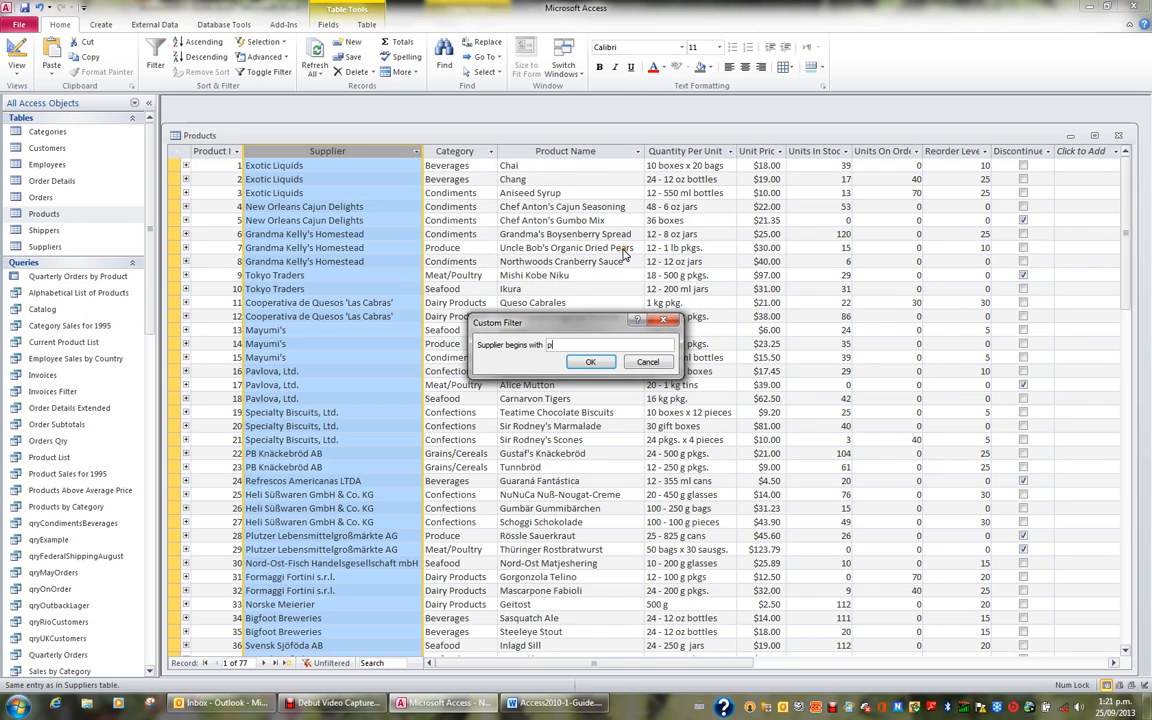
click(592, 363)
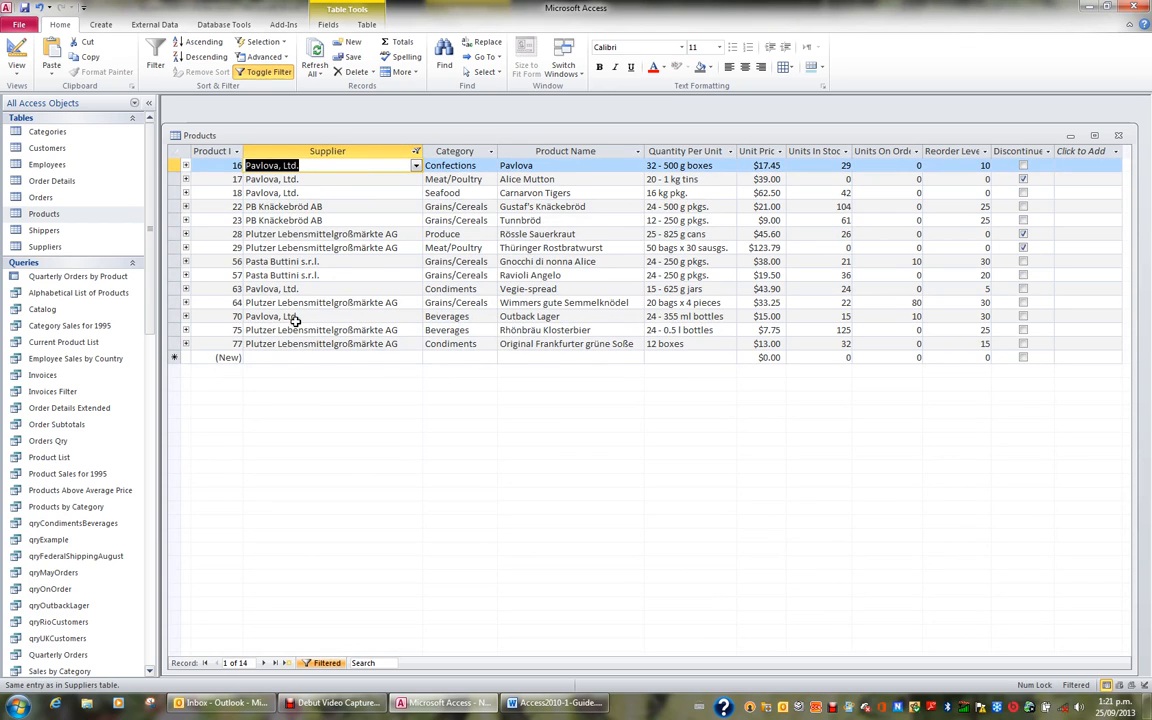
click(281, 73)
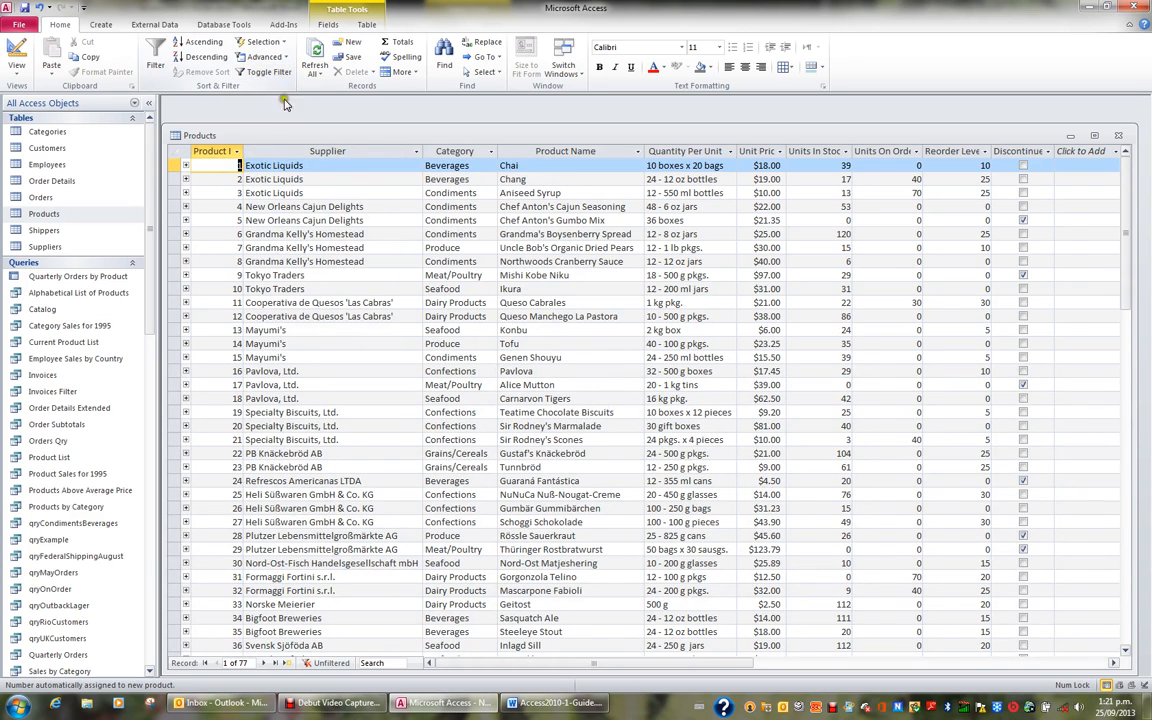
Step: Apply a number filter for products with a Unit Price greater than or equal to 25, and turn the filter off again
click(781, 151)
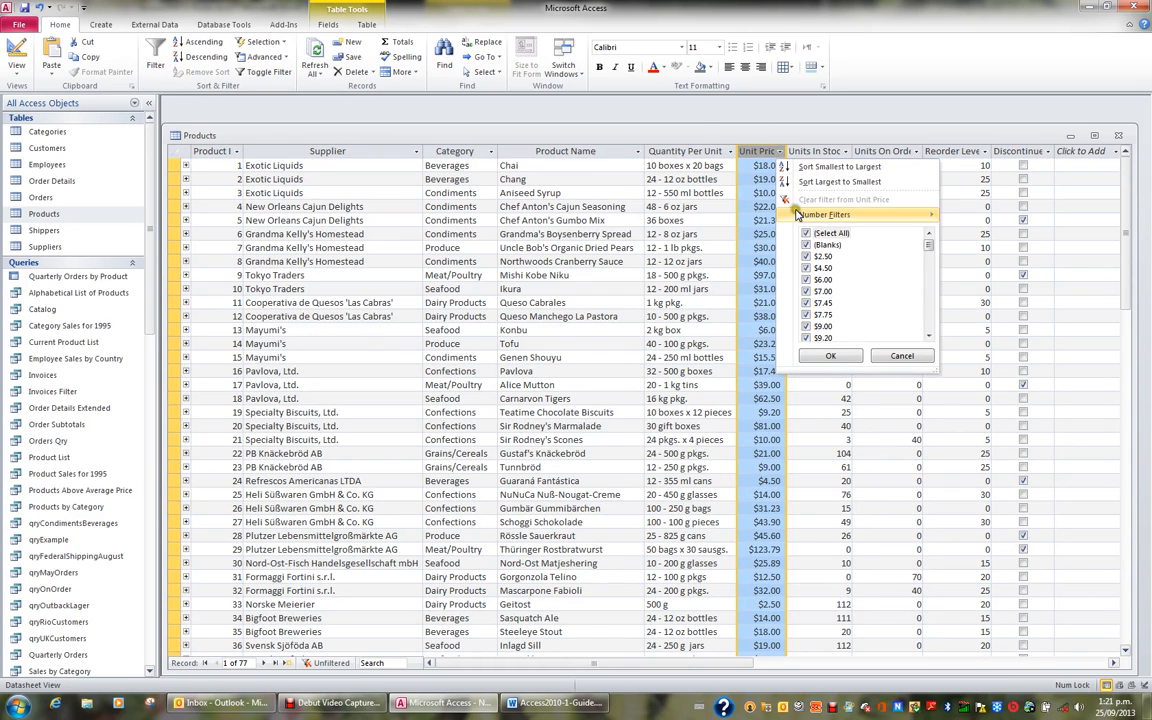
mouse_move(798, 215)
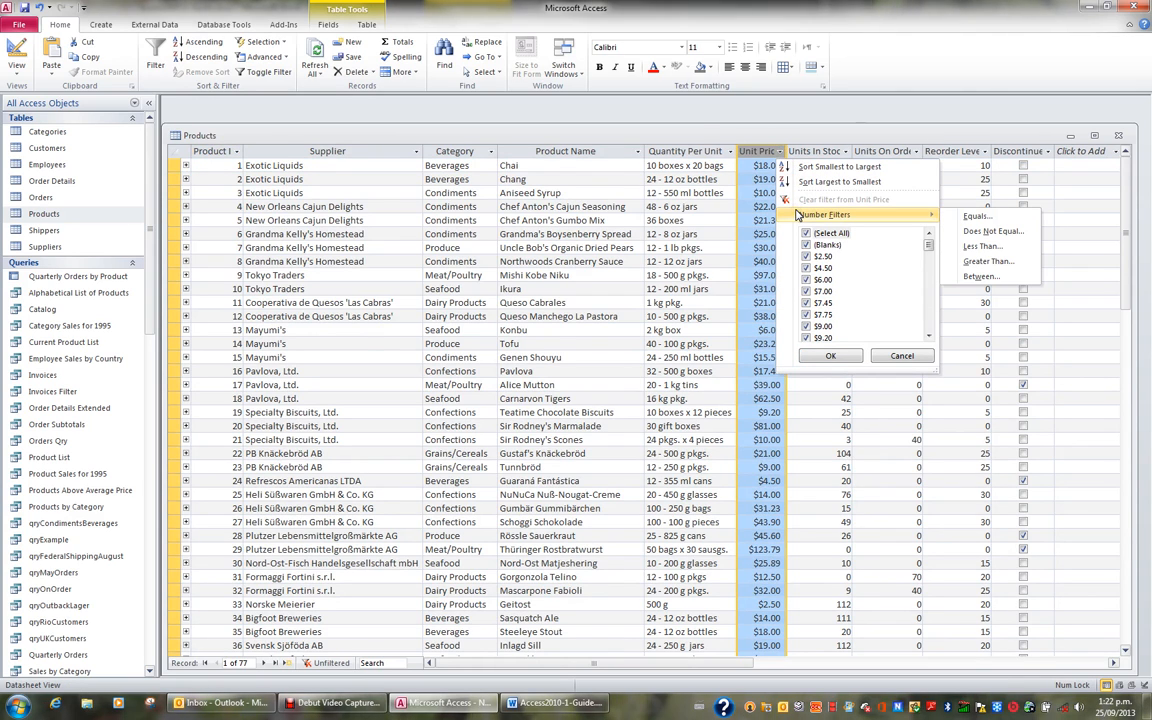
click(986, 262)
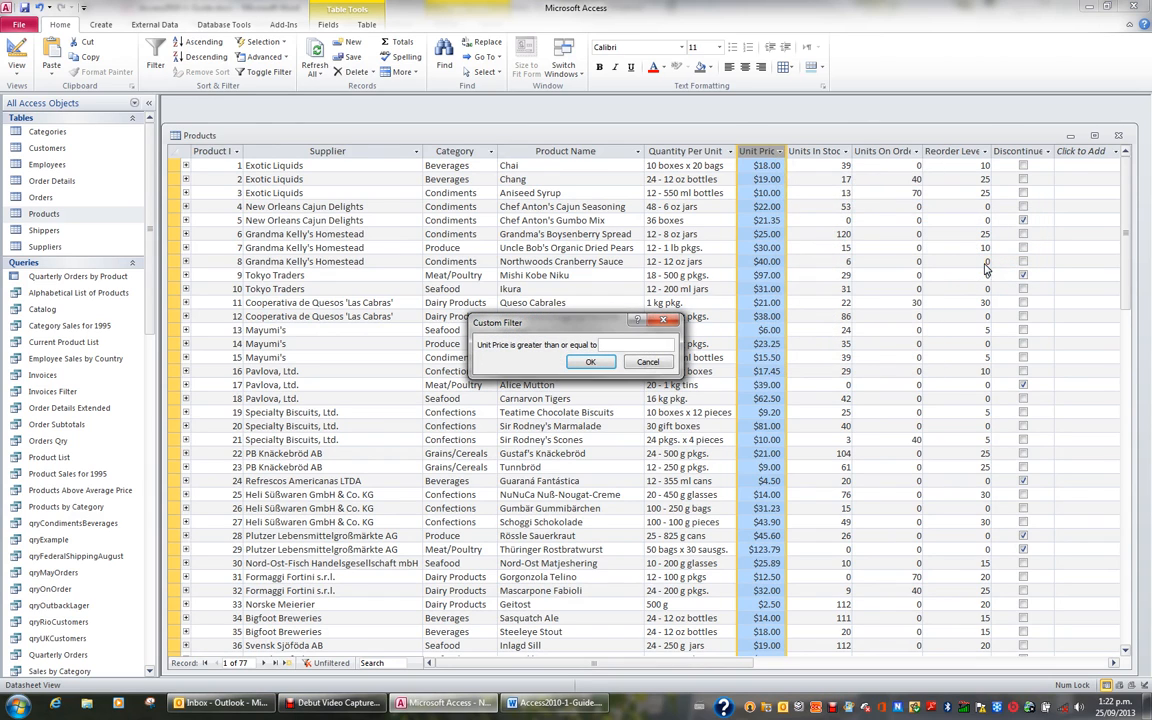
text(25)
click(604, 362)
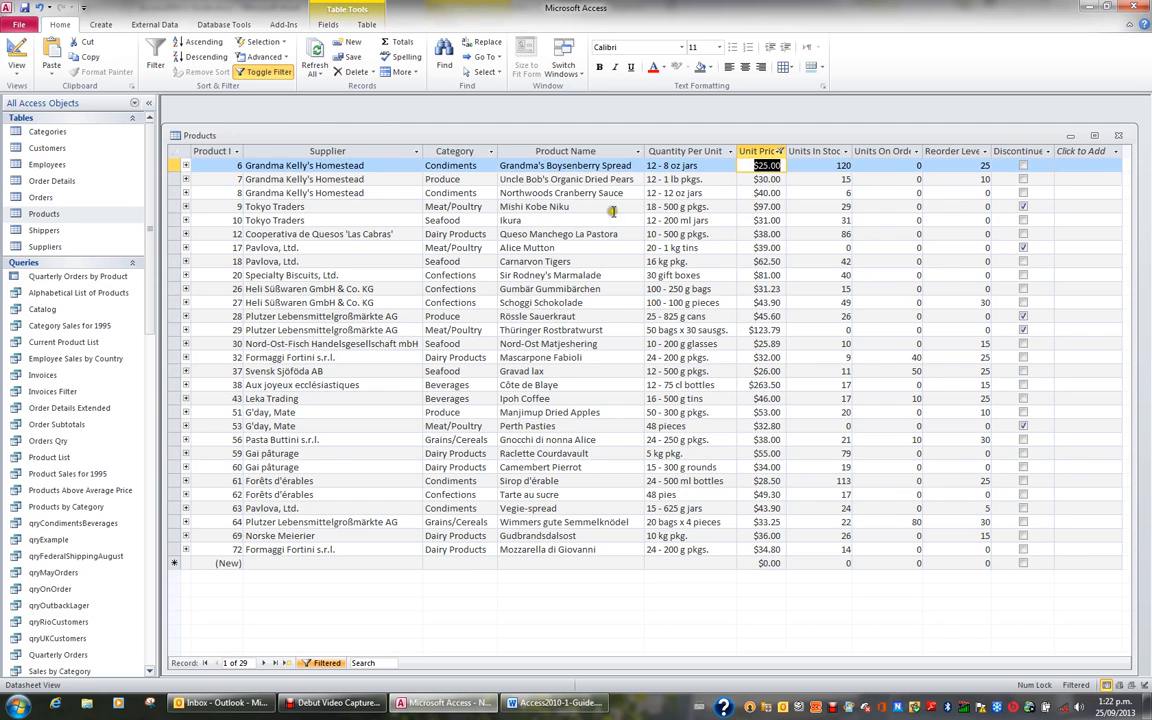
click(284, 74)
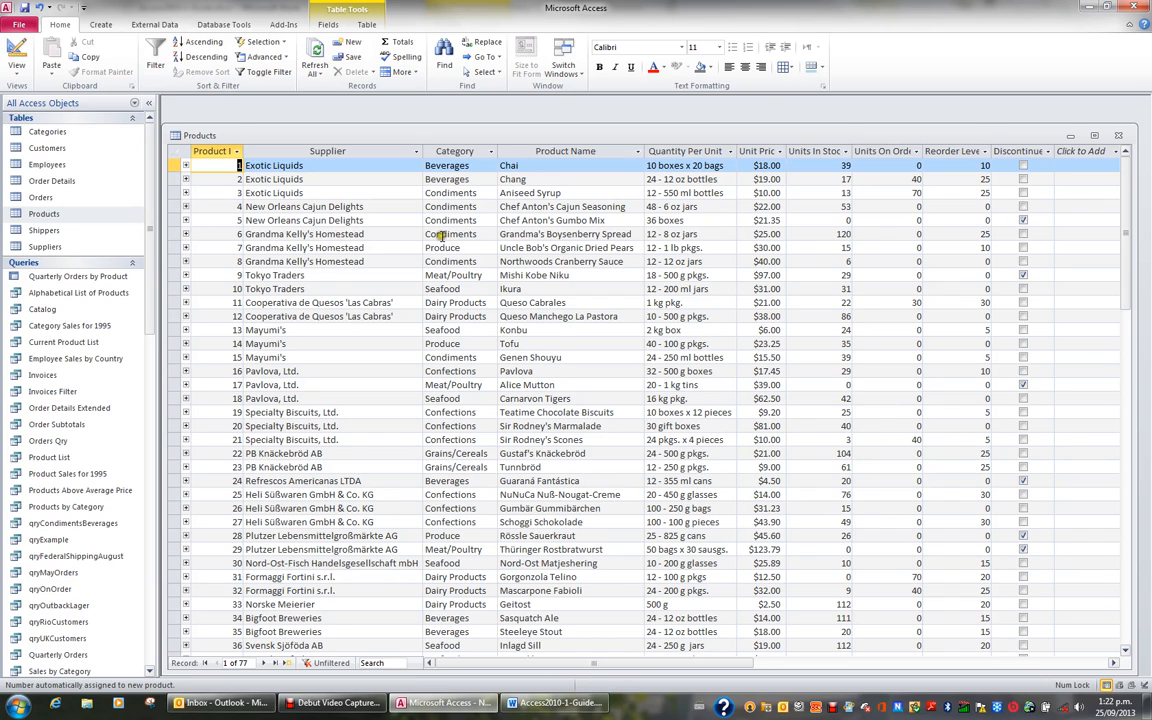
Step: Use Filter By Form to clear the Unit Price criterion and show only products from the supplier Aux joyeux ecclésiastiques
click(250, 57)
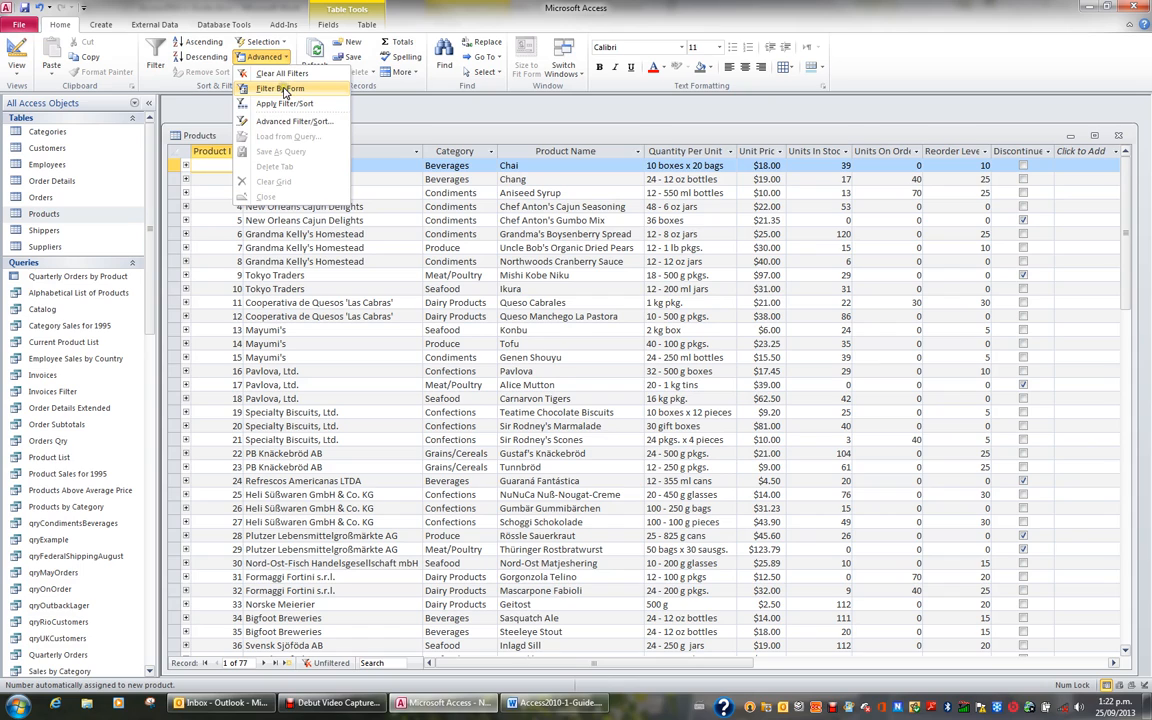
click(281, 89)
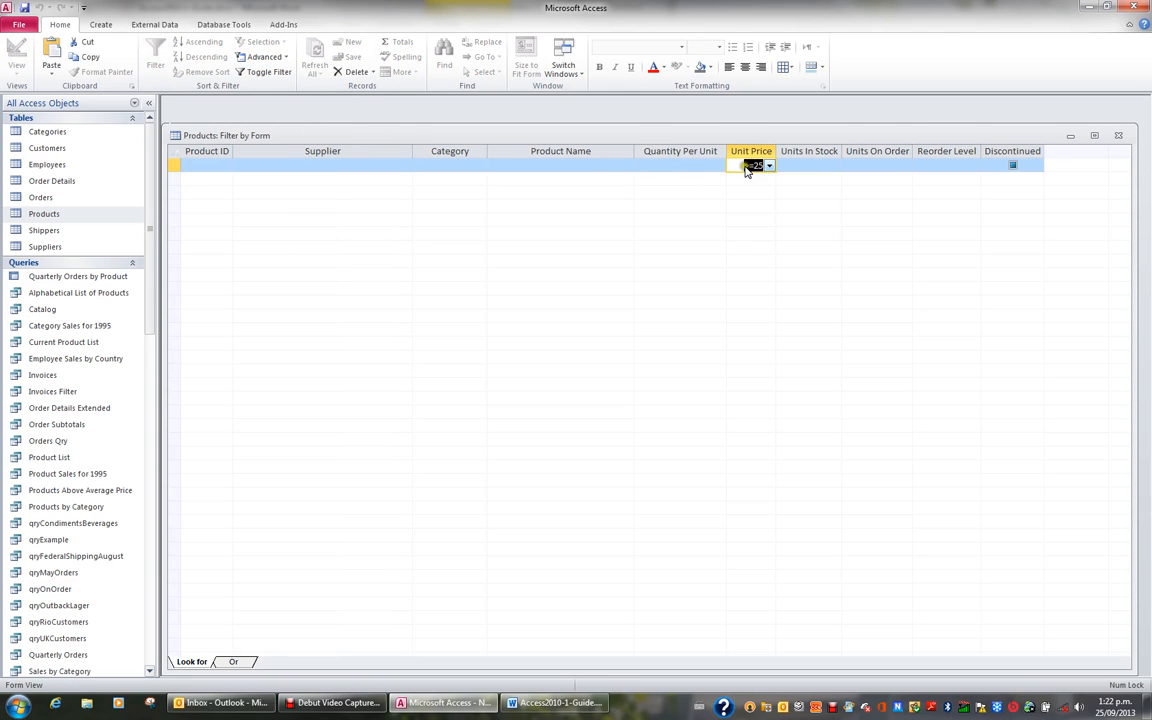
key(Delete)
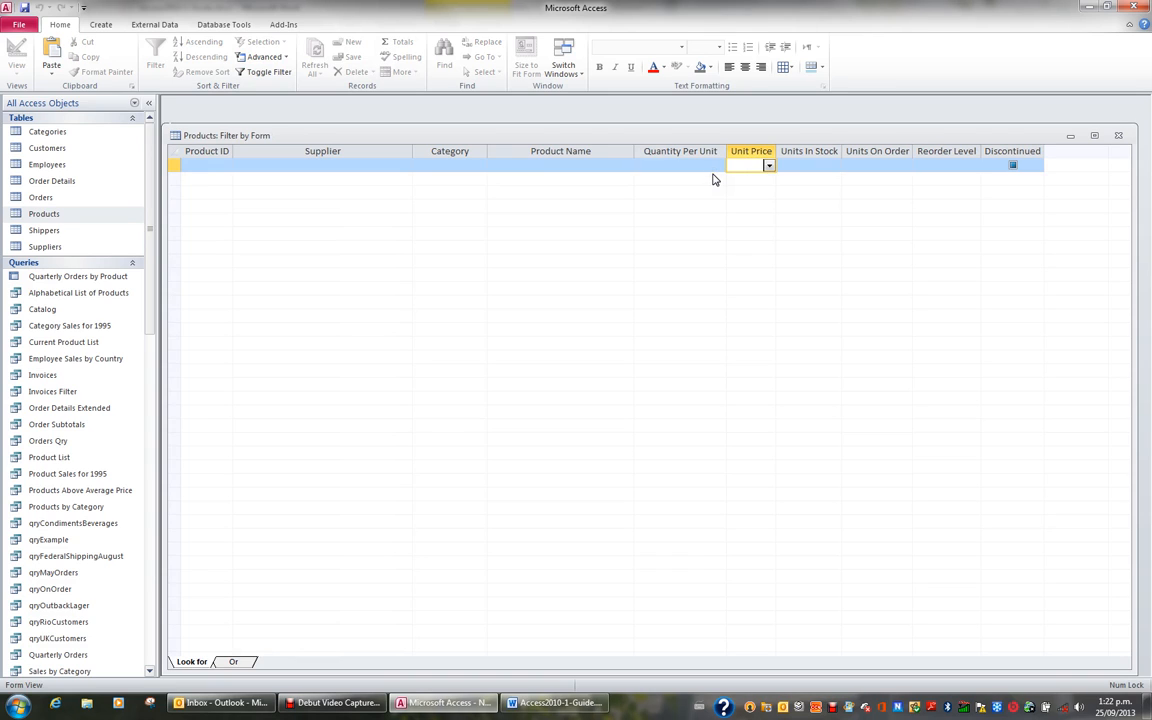
click(405, 165)
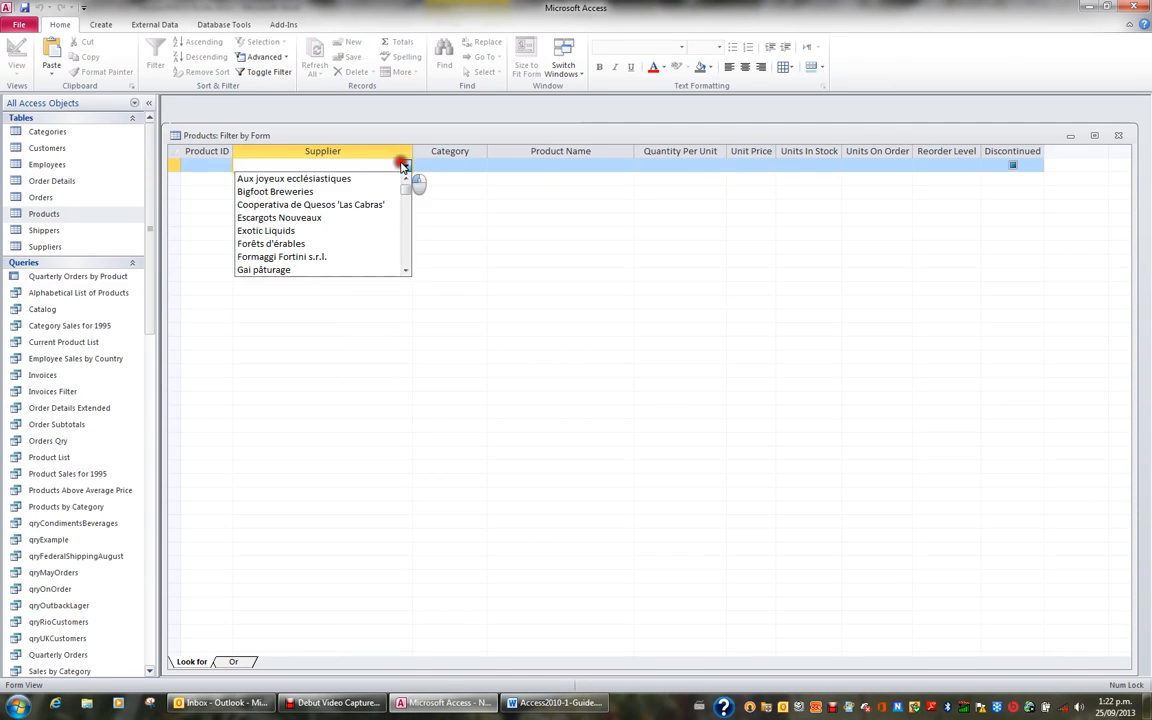
click(383, 179)
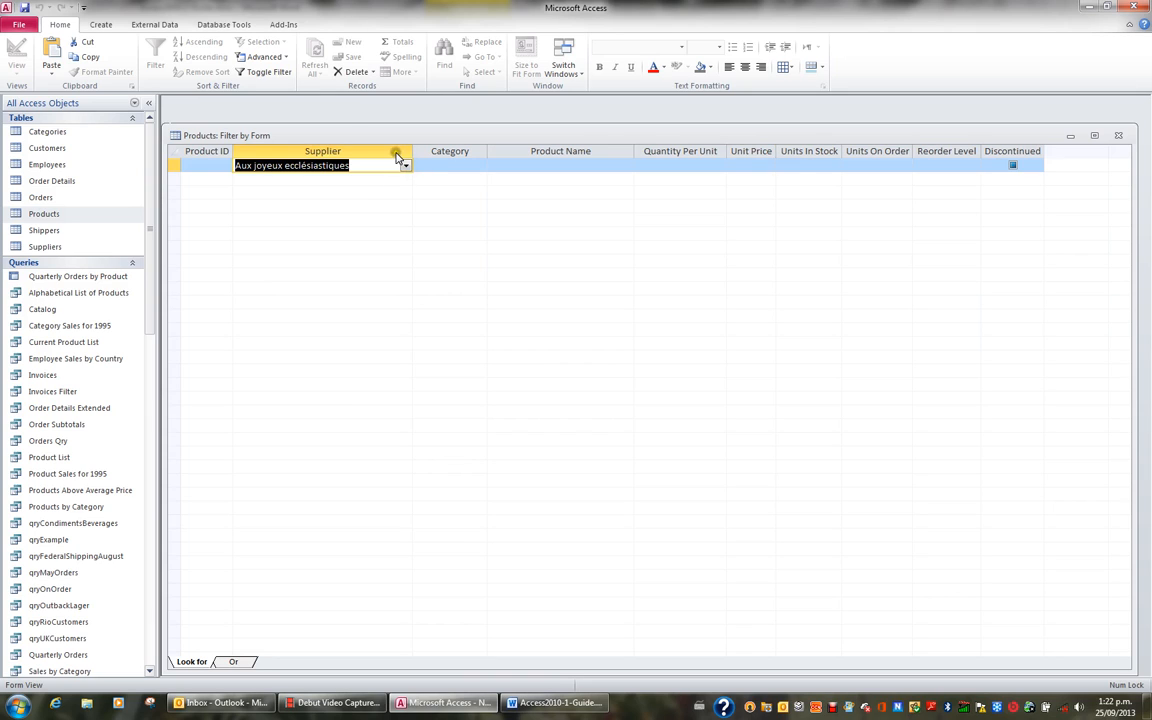
click(287, 61)
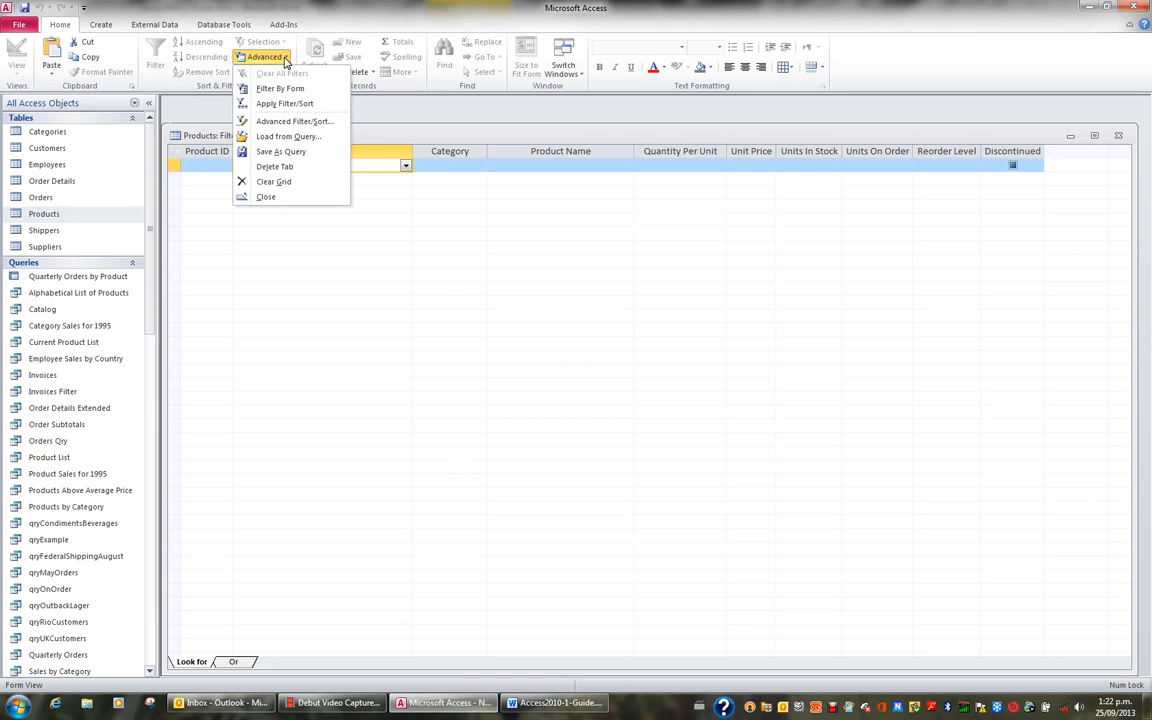
click(288, 106)
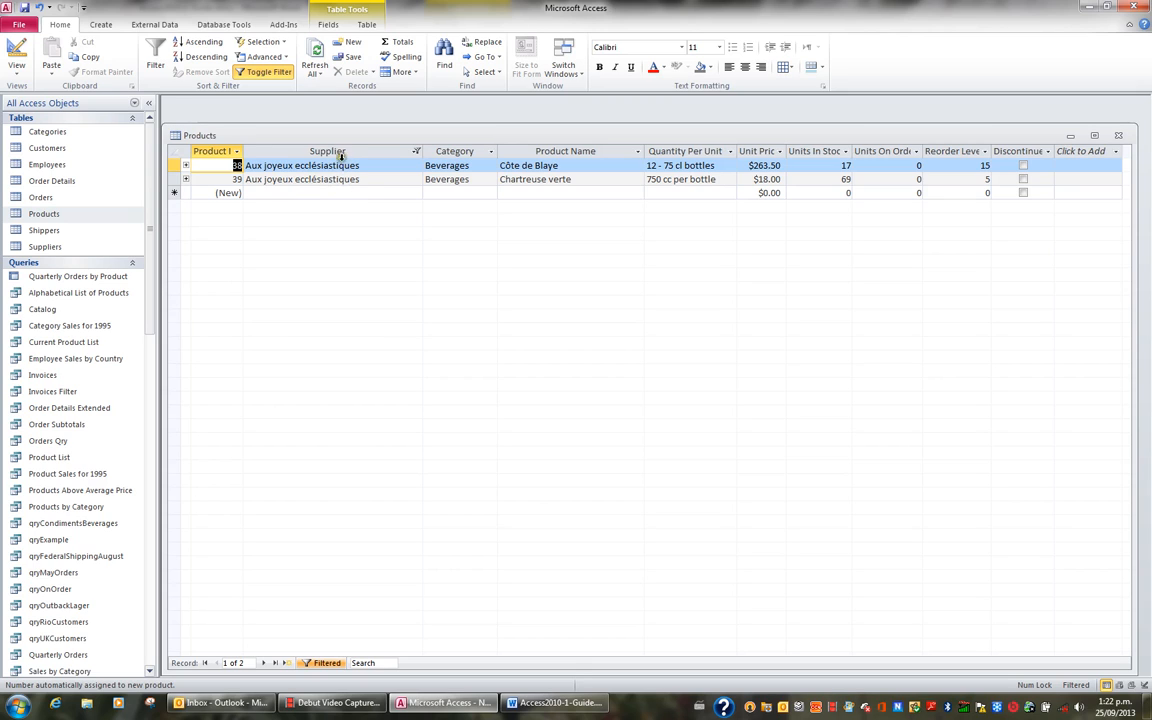
Step: Reopen Filter By Form and add Bigfoot Breweries and Cooperativa de Quesos 'Las Cabras' as two separate Or alternatives for Supplier
click(281, 58)
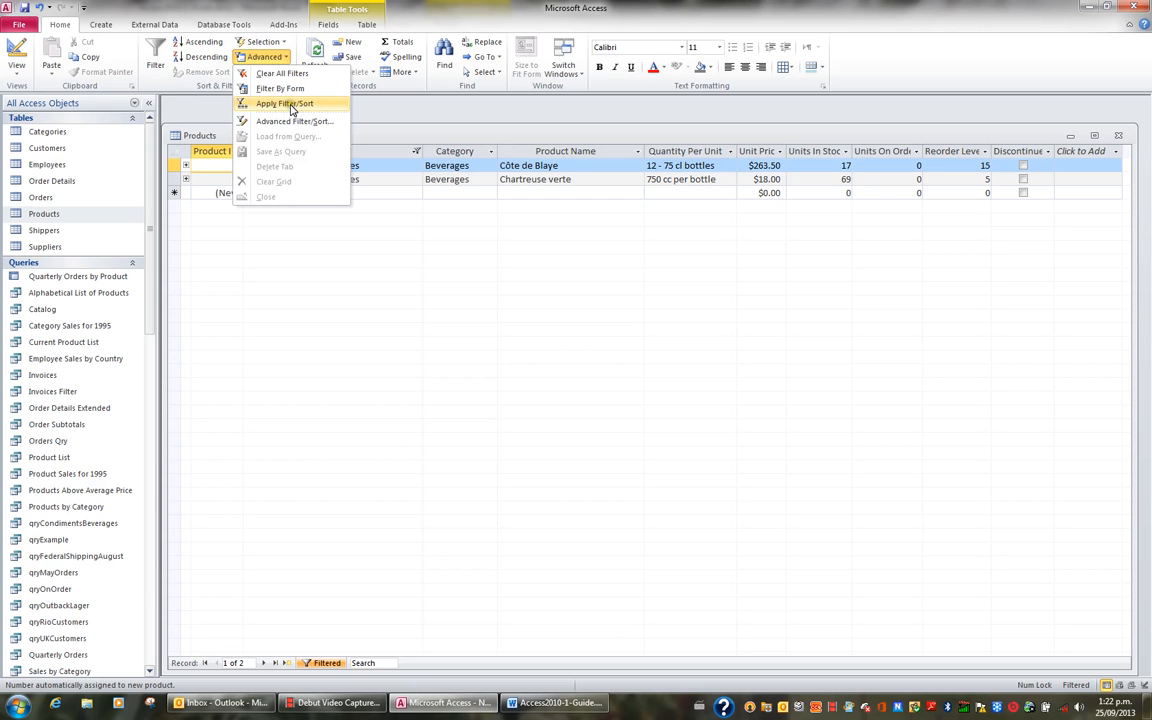
click(294, 92)
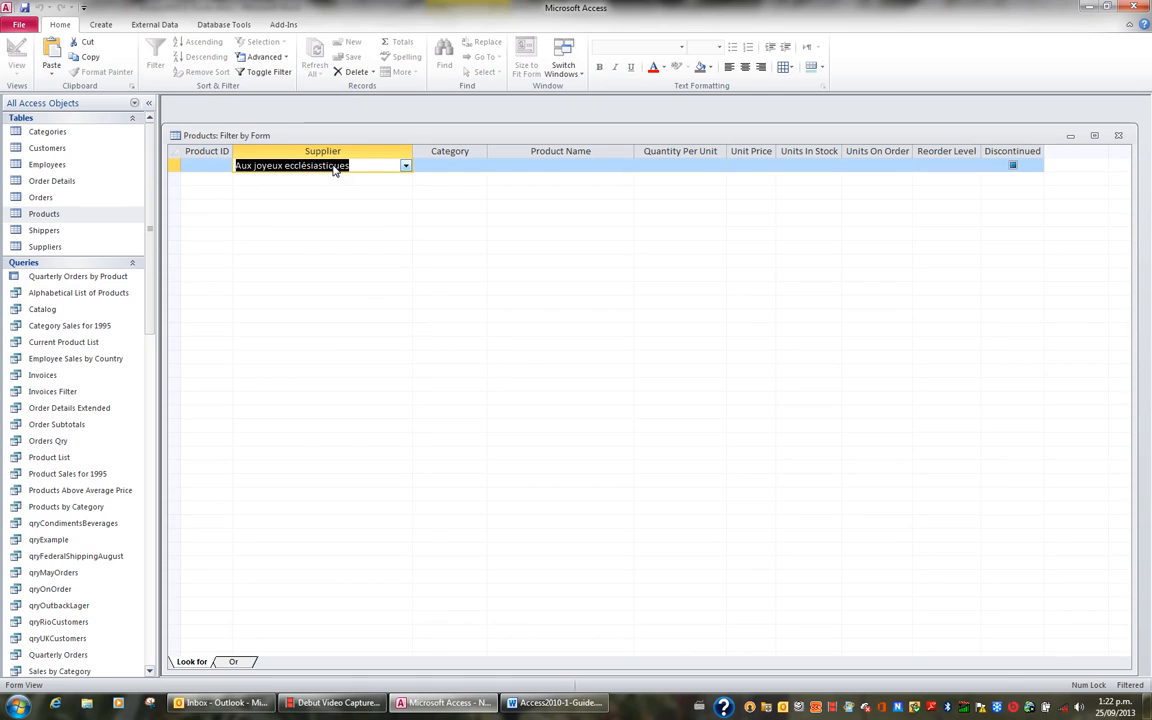
click(233, 663)
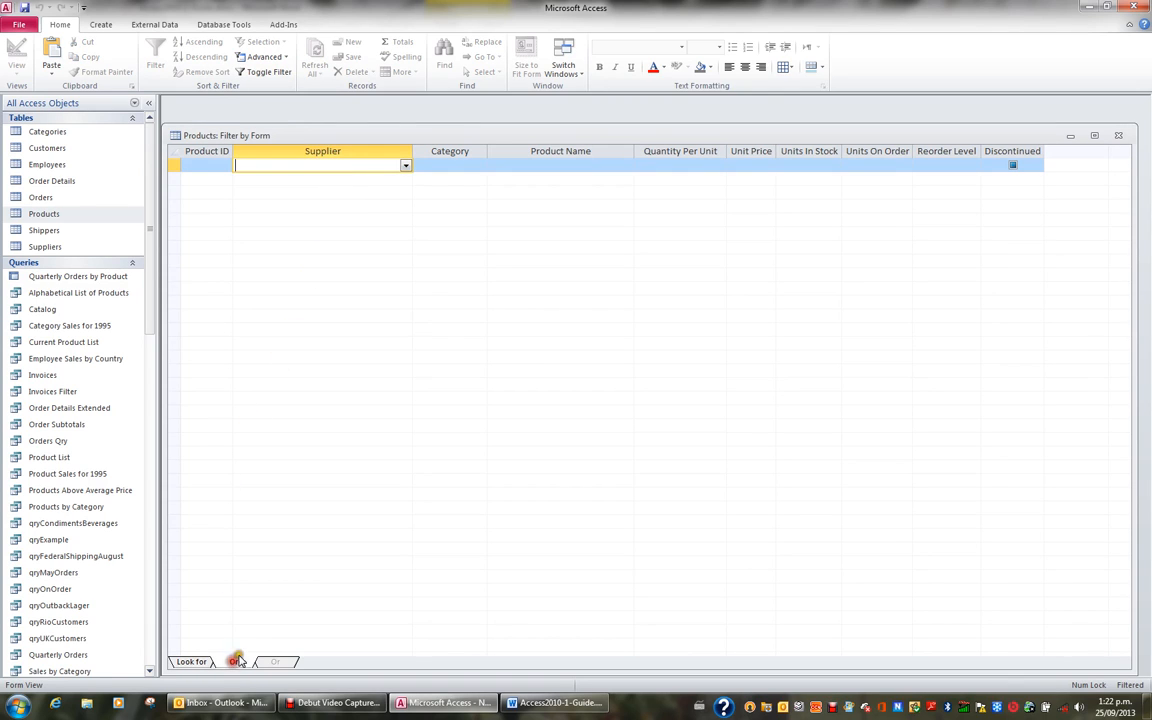
click(405, 165)
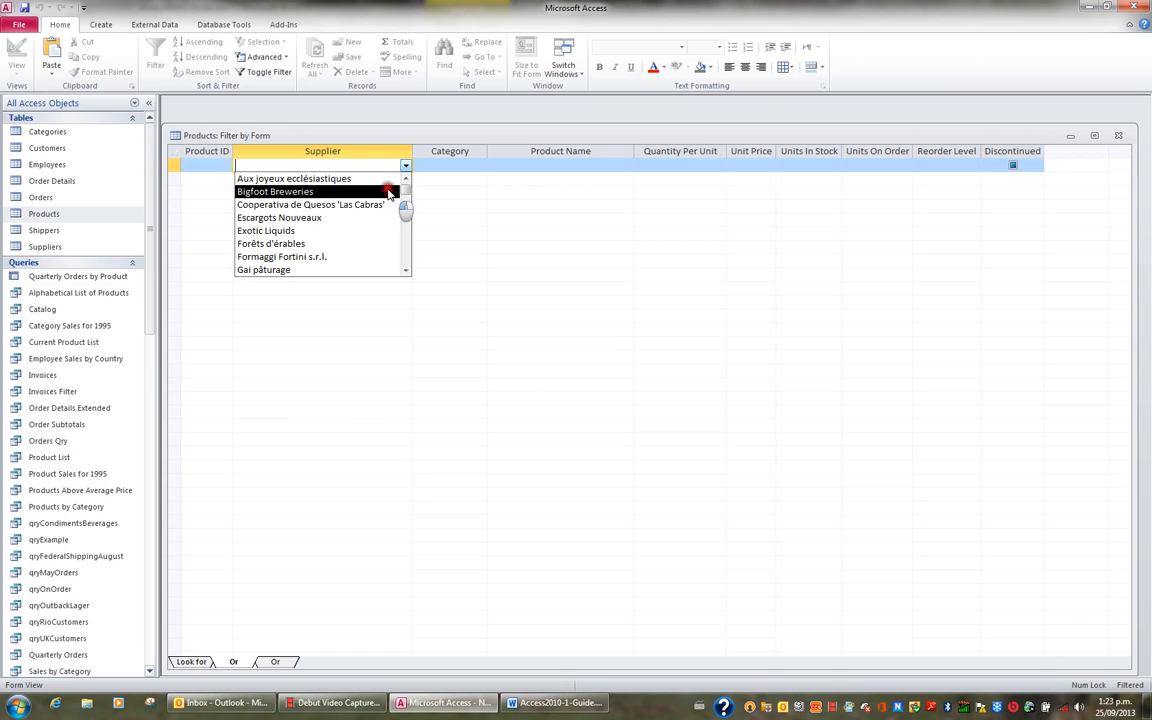
click(389, 191)
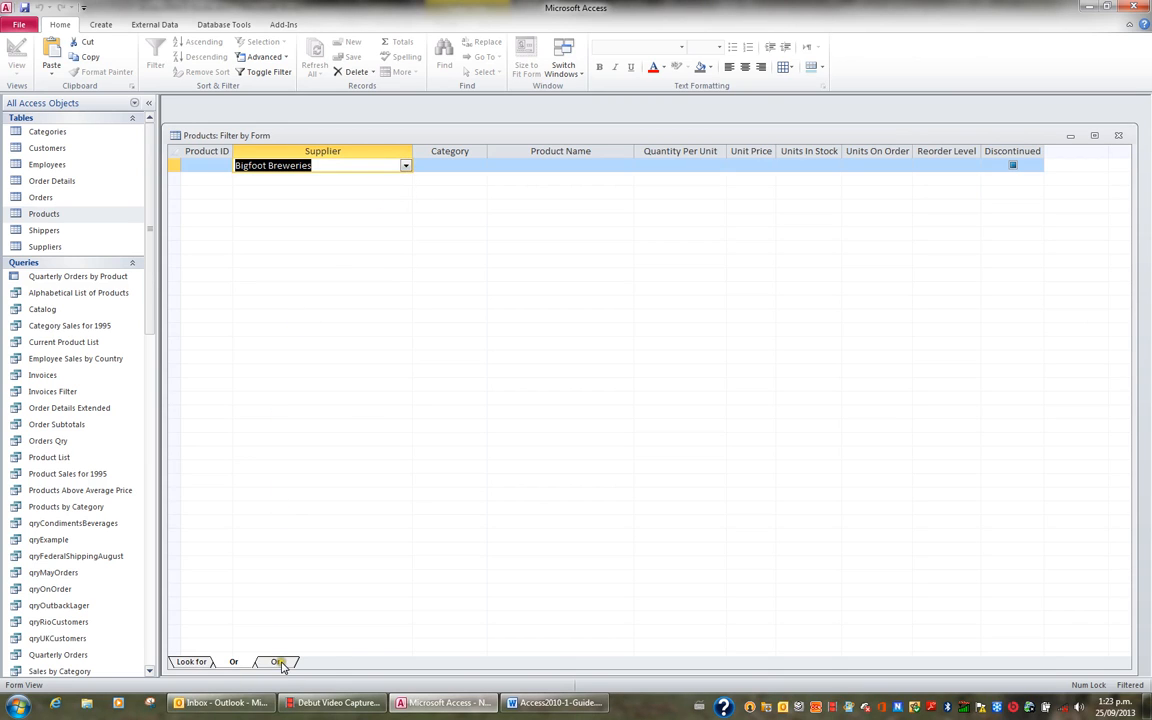
click(275, 662)
click(405, 165)
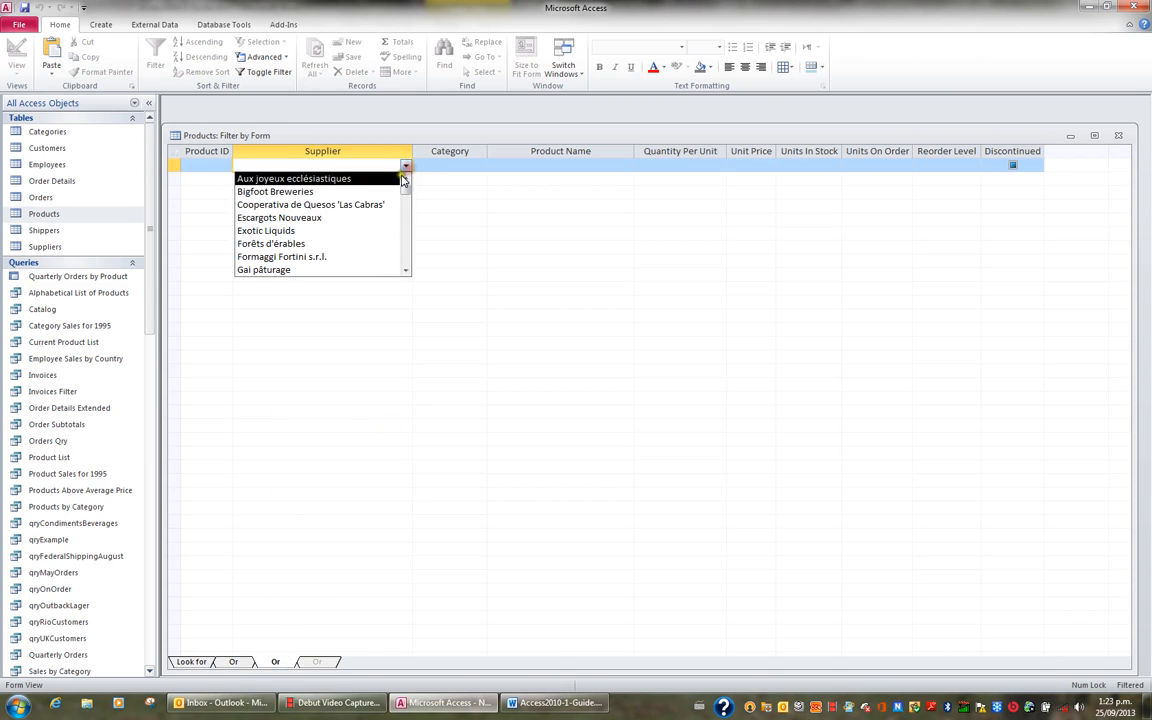
click(379, 205)
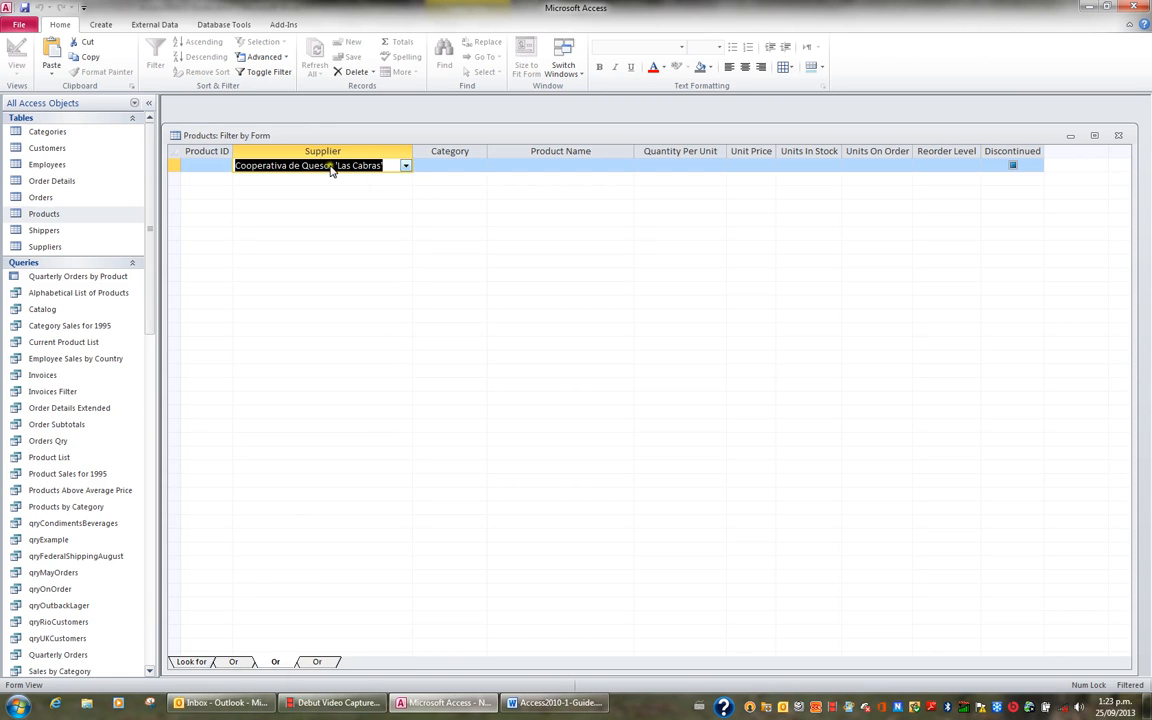
Step: Apply the form filter for the three suppliers to the Products table, and turn the filter off again
click(279, 57)
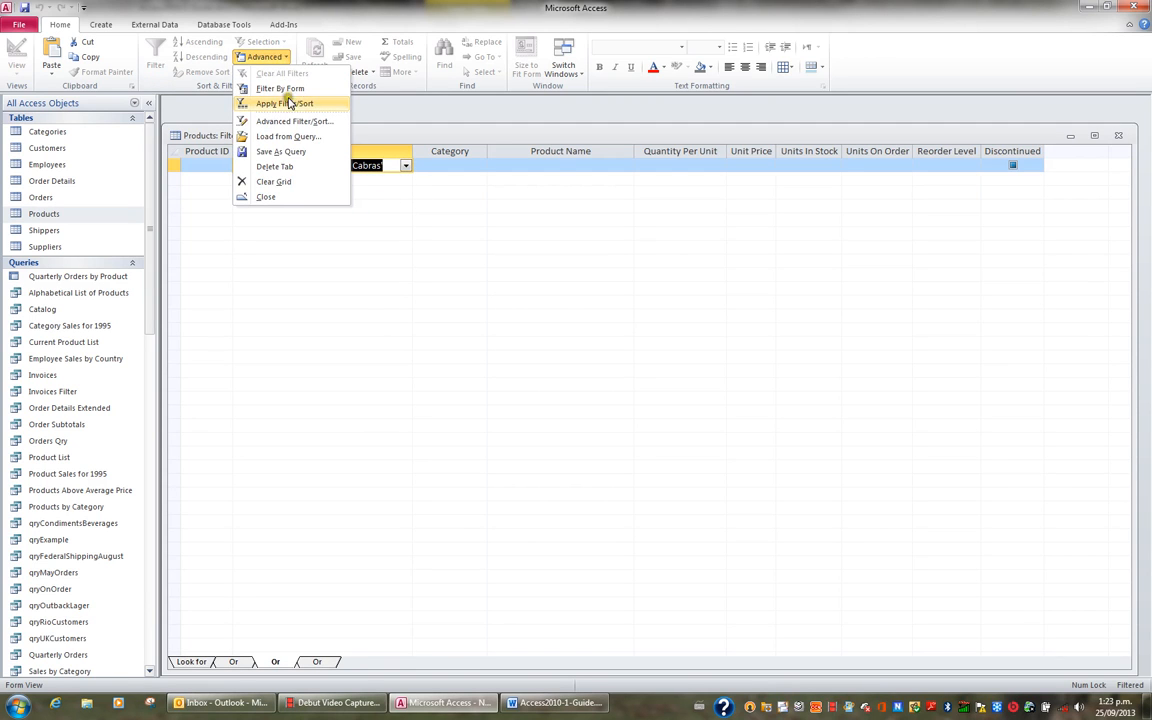
click(290, 103)
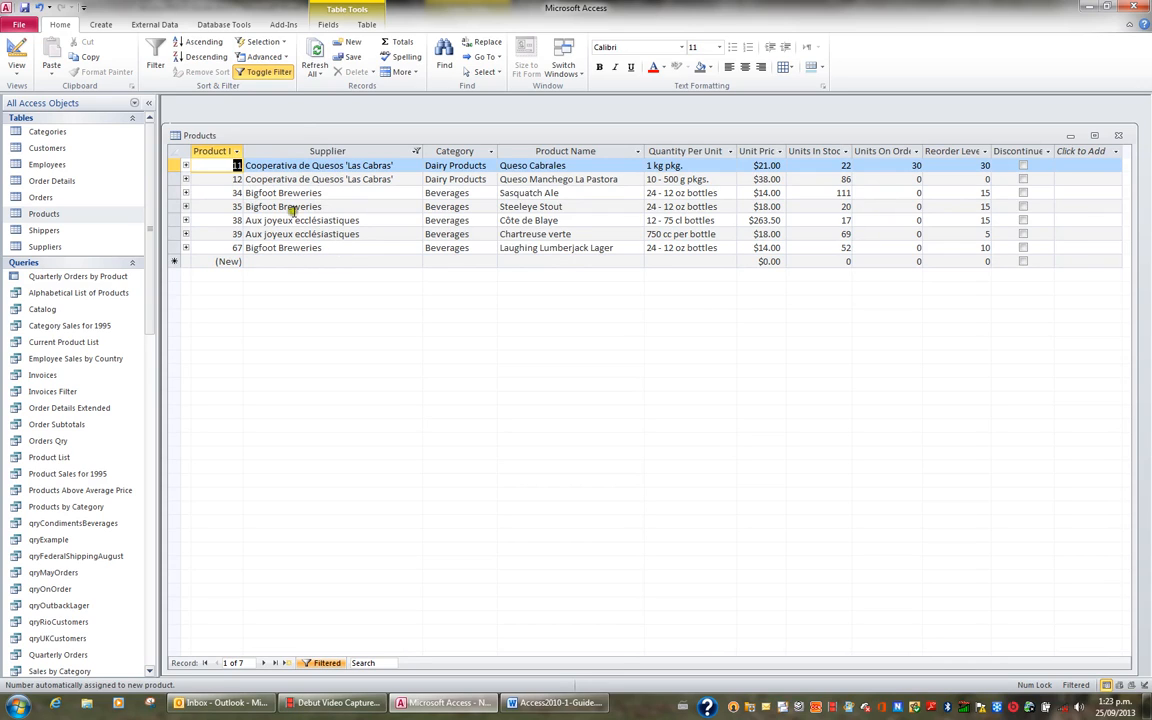
click(281, 78)
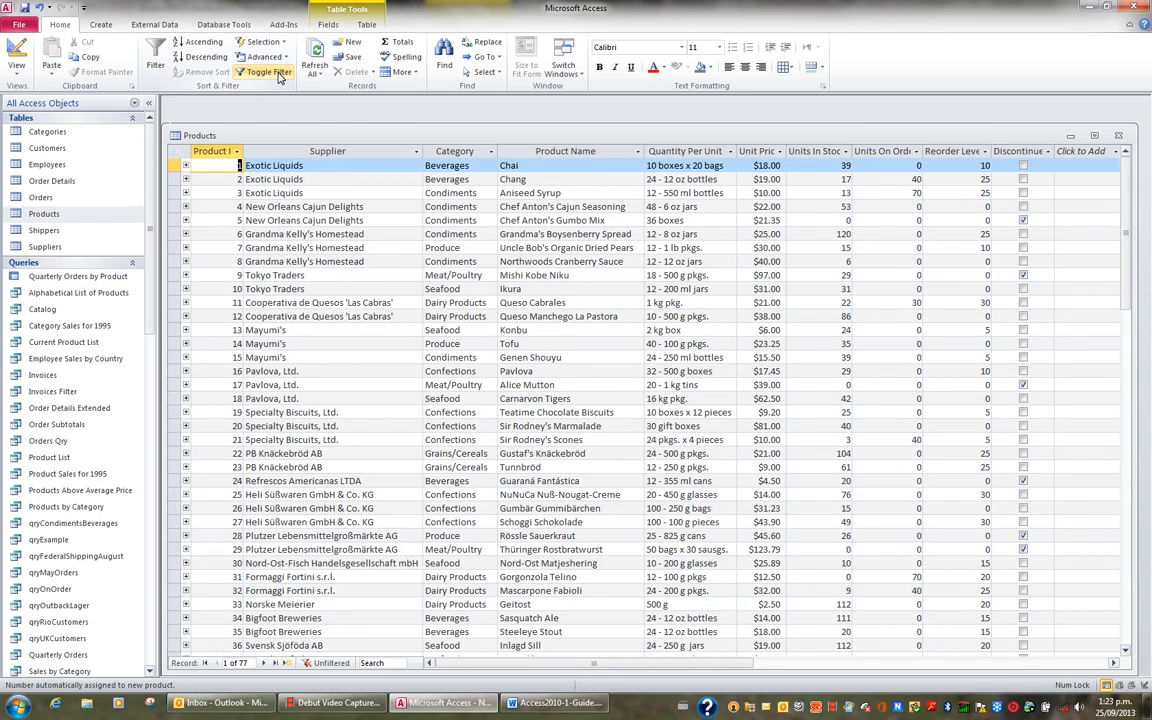
Step: Examine the Supplier column's filter options, from its heading and through the Filter command, and close them without filtering
click(320, 232)
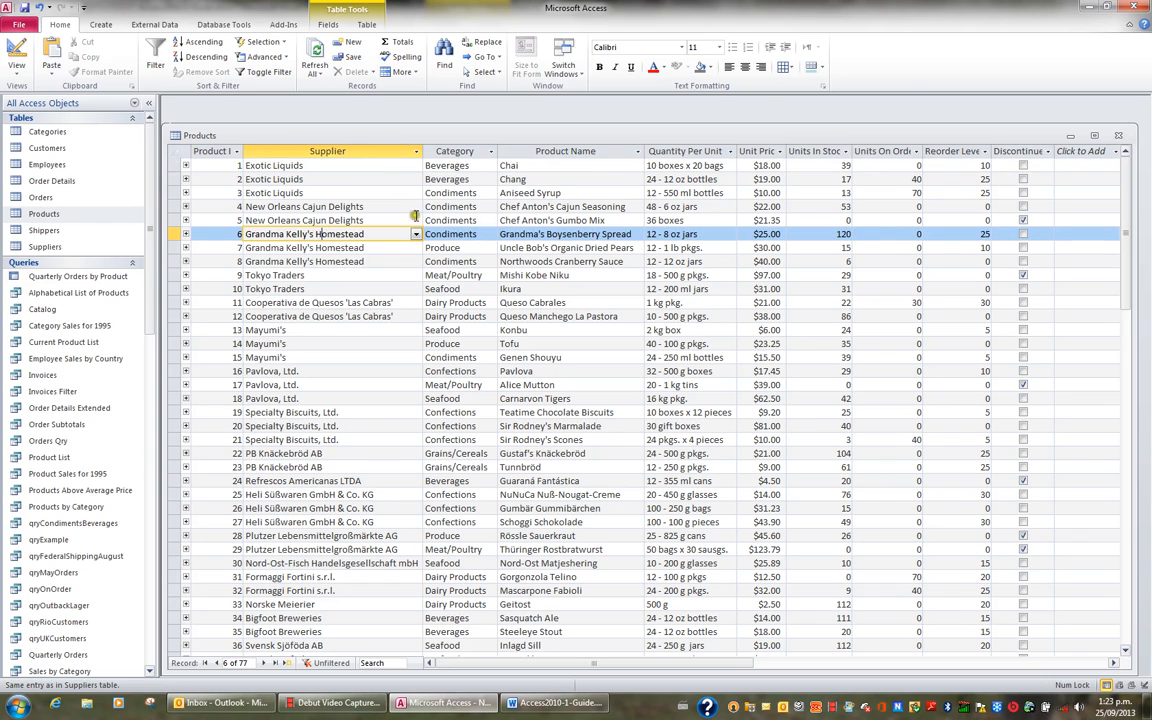
click(418, 152)
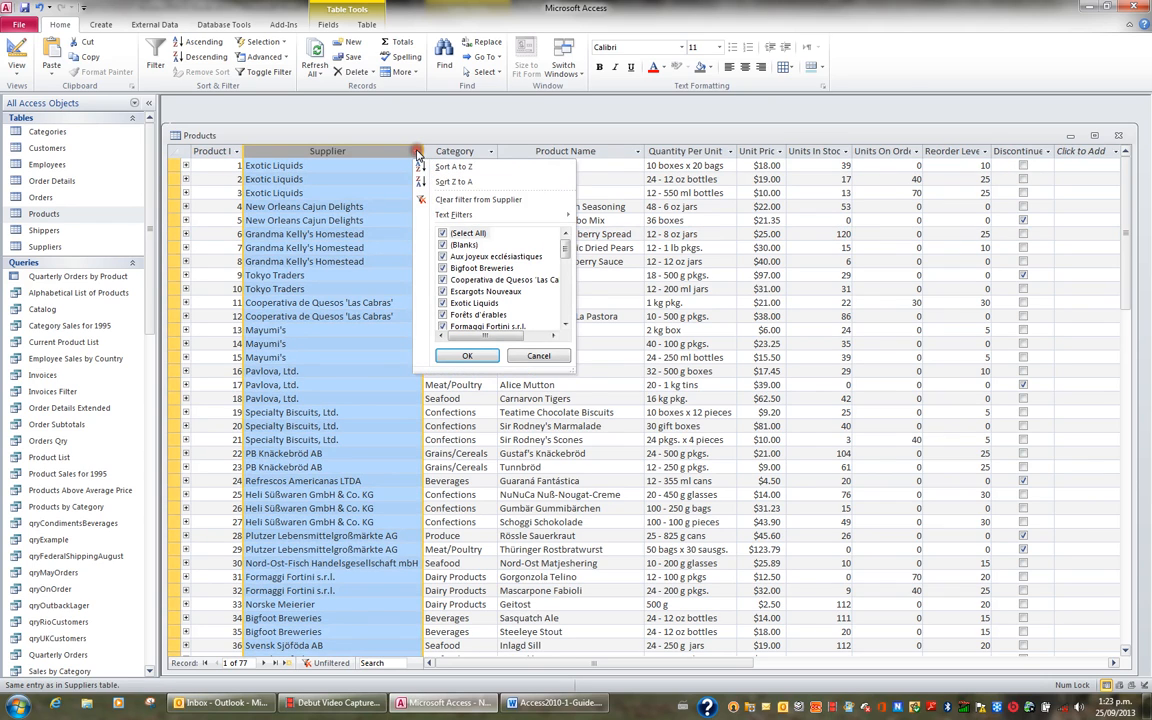
mouse_move(441, 218)
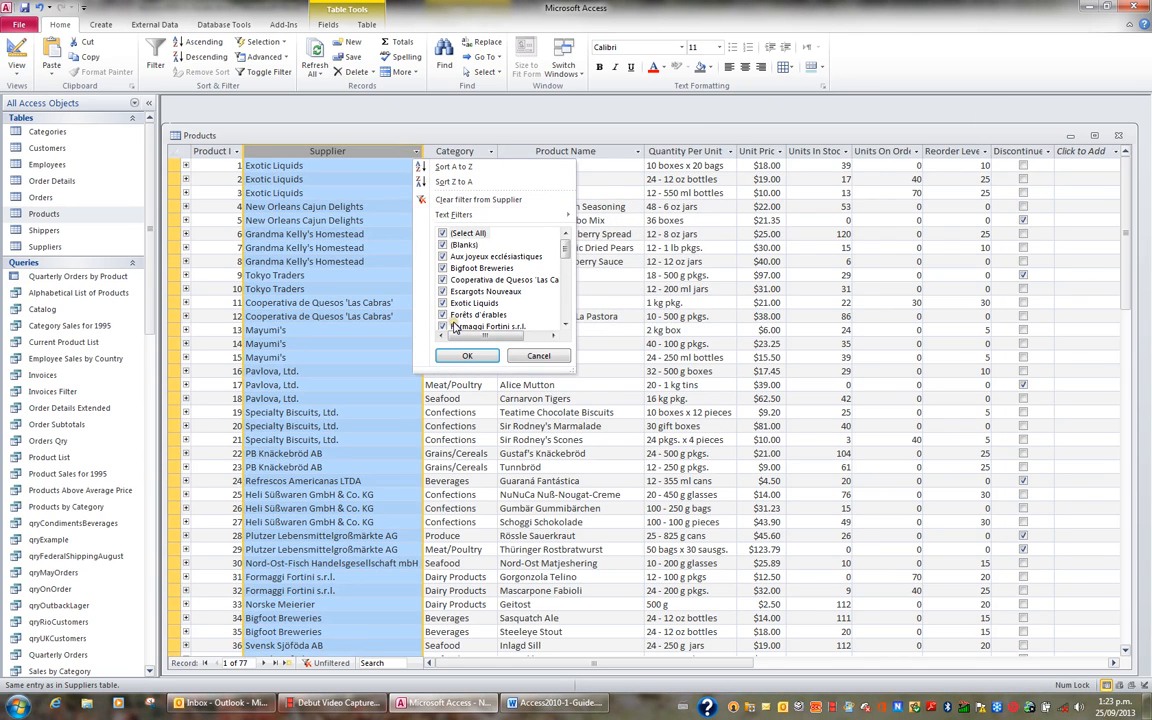
click(345, 210)
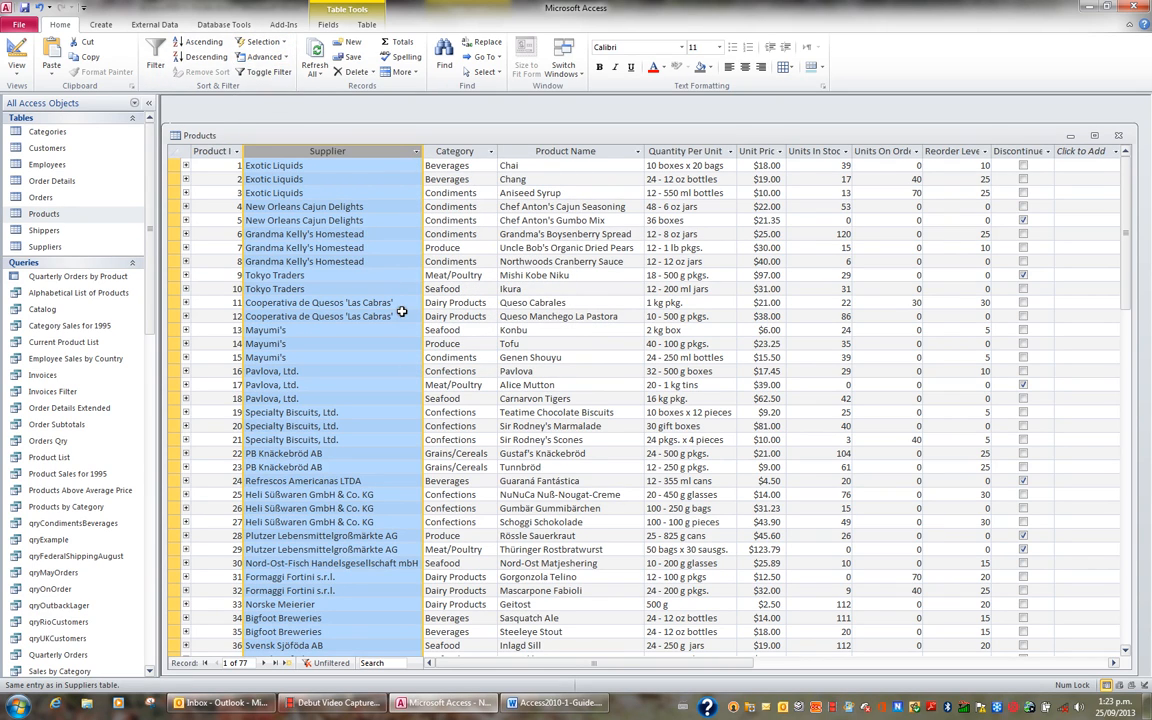
click(157, 58)
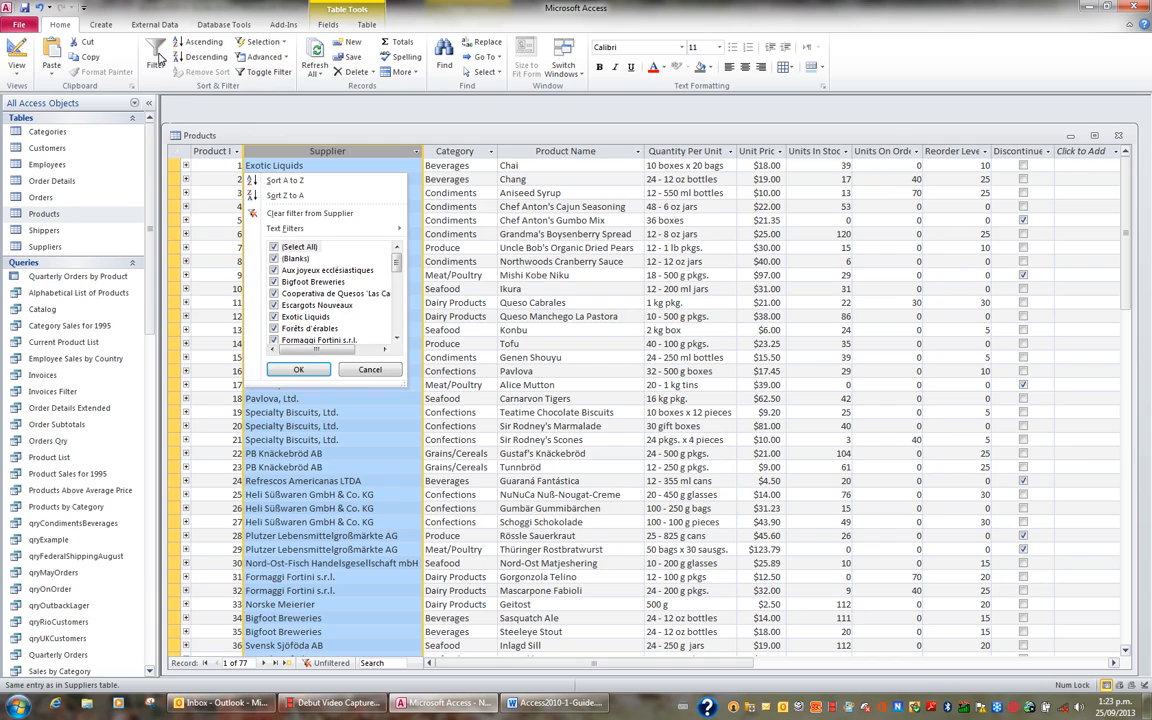
click(370, 369)
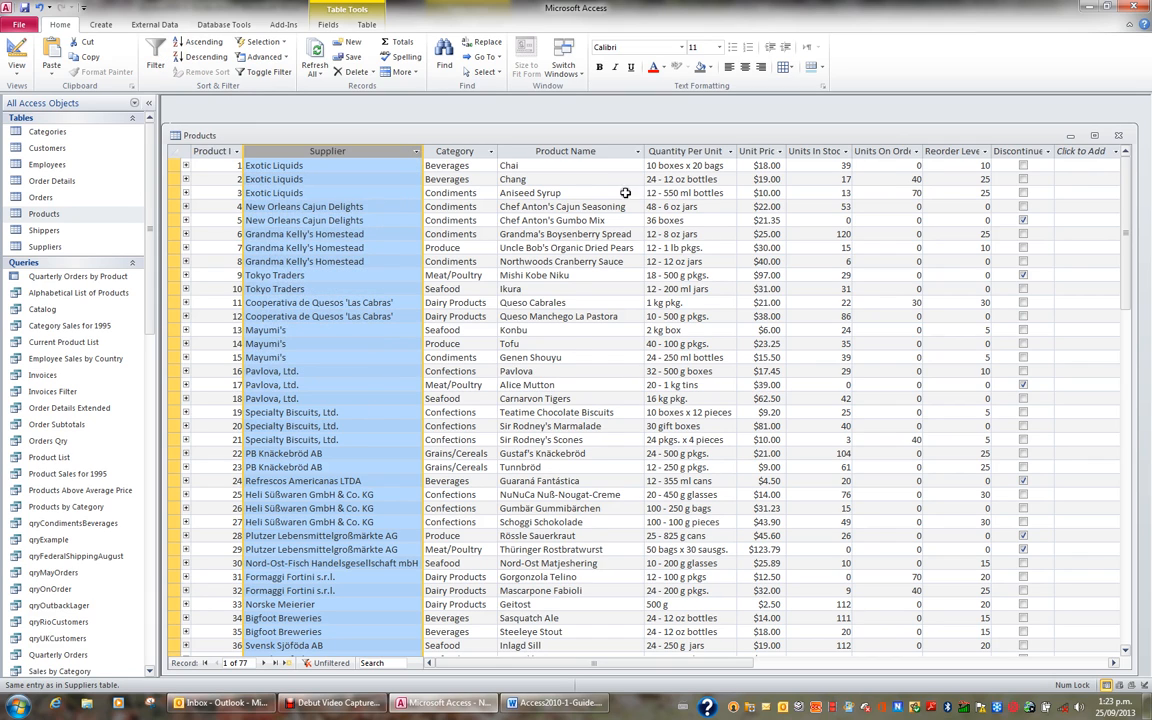
Step: Examine the Filter command's options for the Product Name column from the Aniseed Syrup record, and close them without filtering
click(590, 192)
click(154, 58)
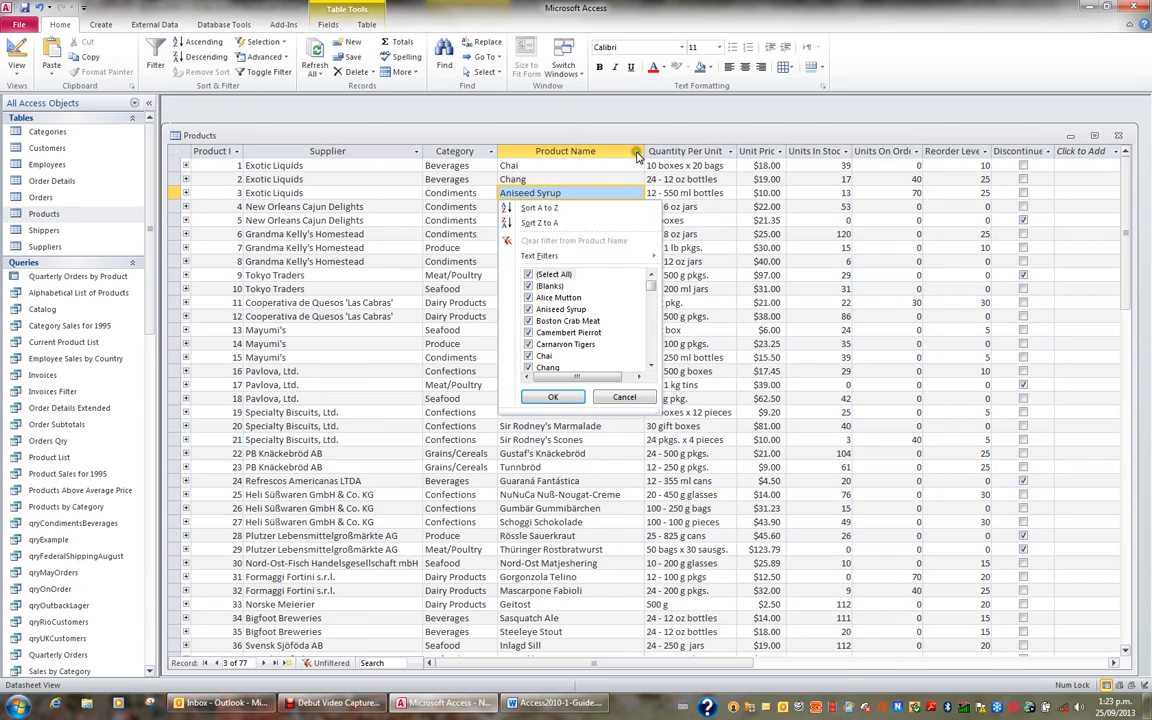
click(579, 176)
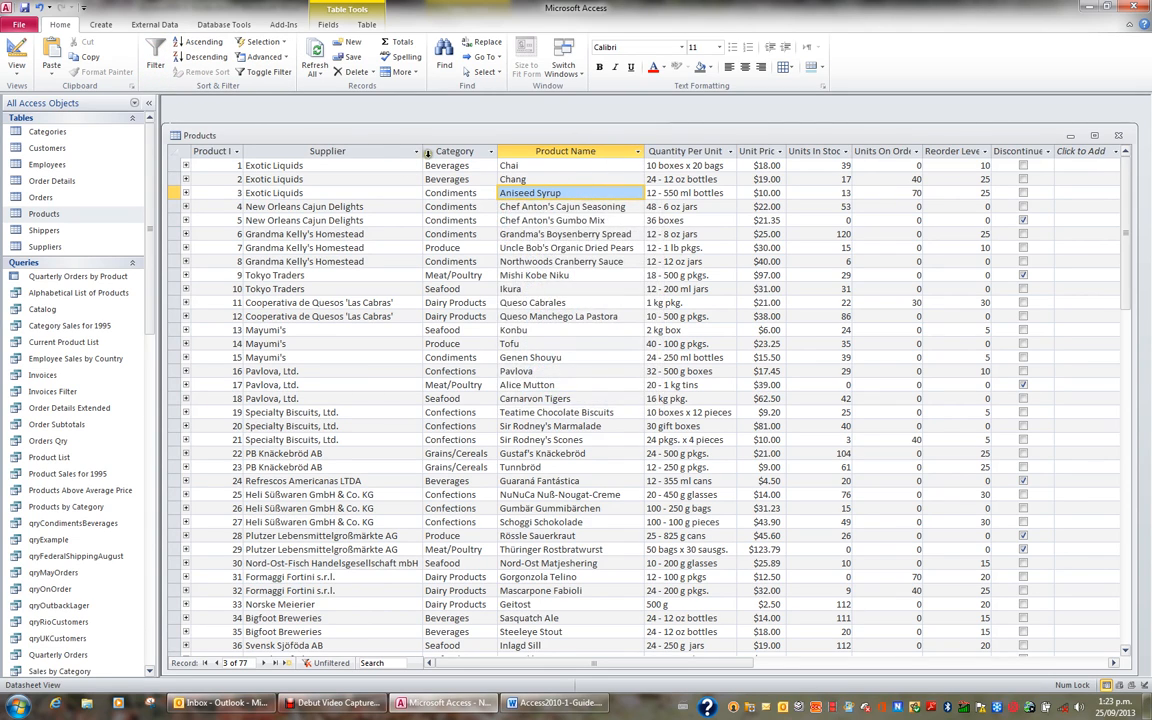